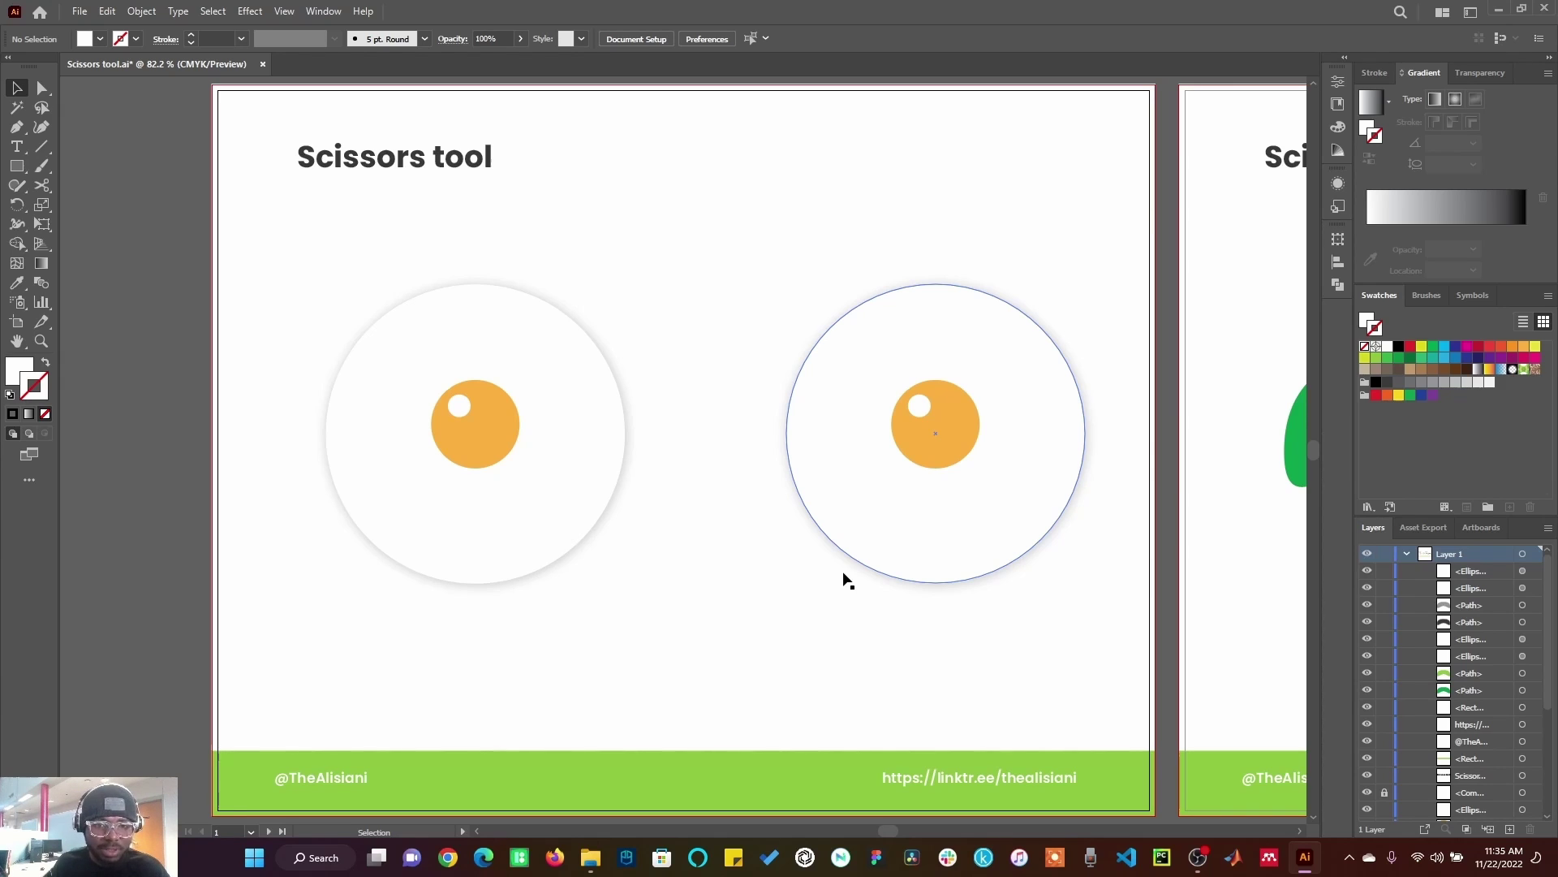
Erase a thin curved strip across the top of the left white circle with a smaller Eraser brush
left_click(558, 382)
left_click(44, 188)
left_click(113, 185)
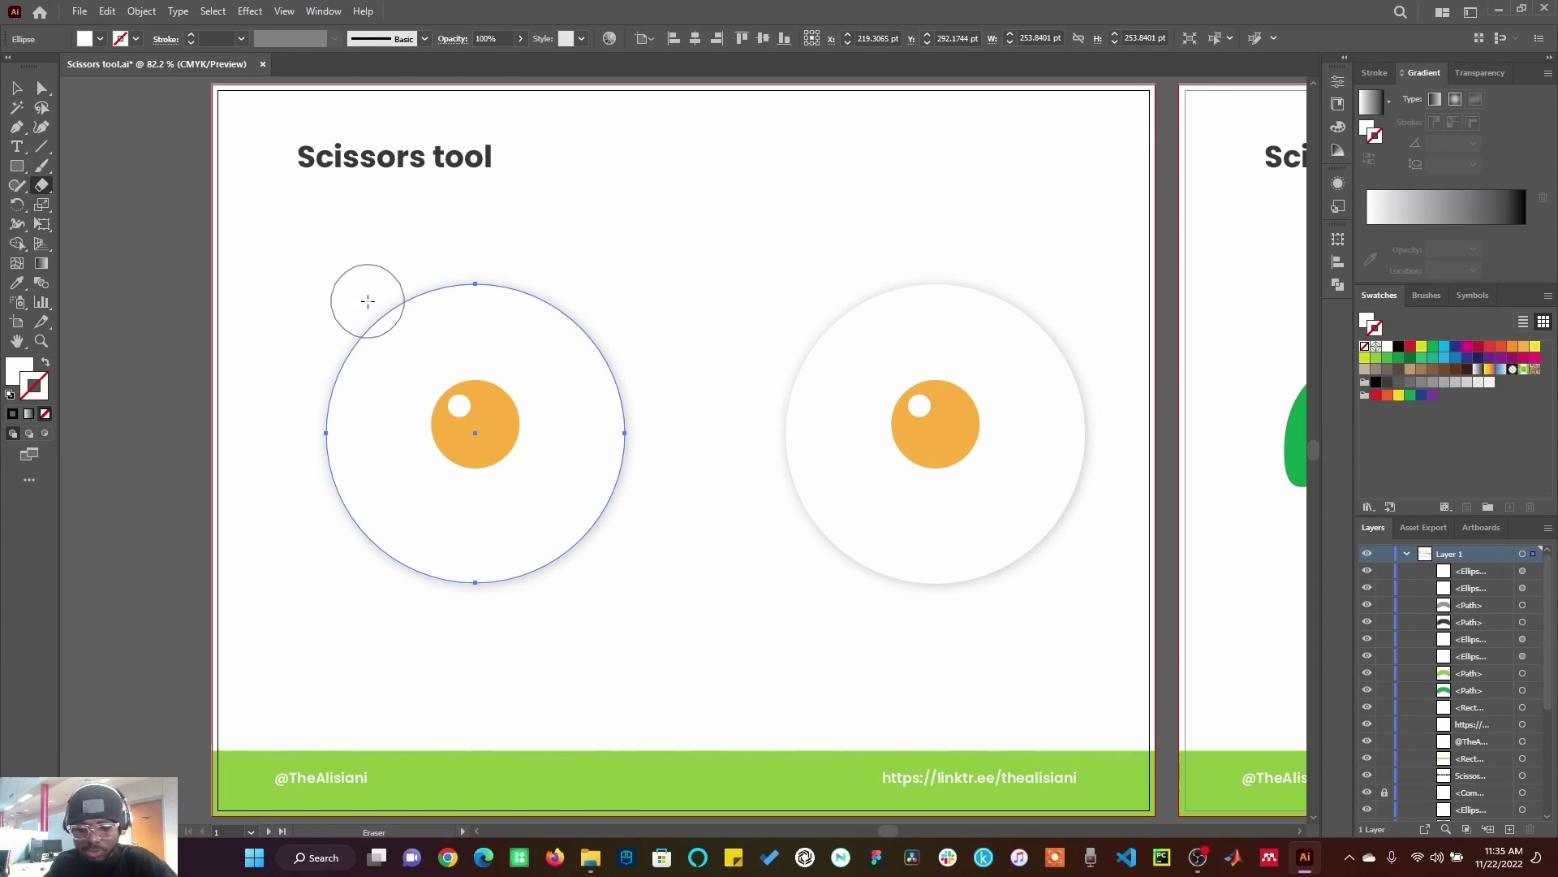
key("bracketleft")
key("bracketleft")
key("bracketleft")
key("bracketleft")
key("bracketleft")
key("bracketleft")
key("bracketleft")
key("bracketleft")
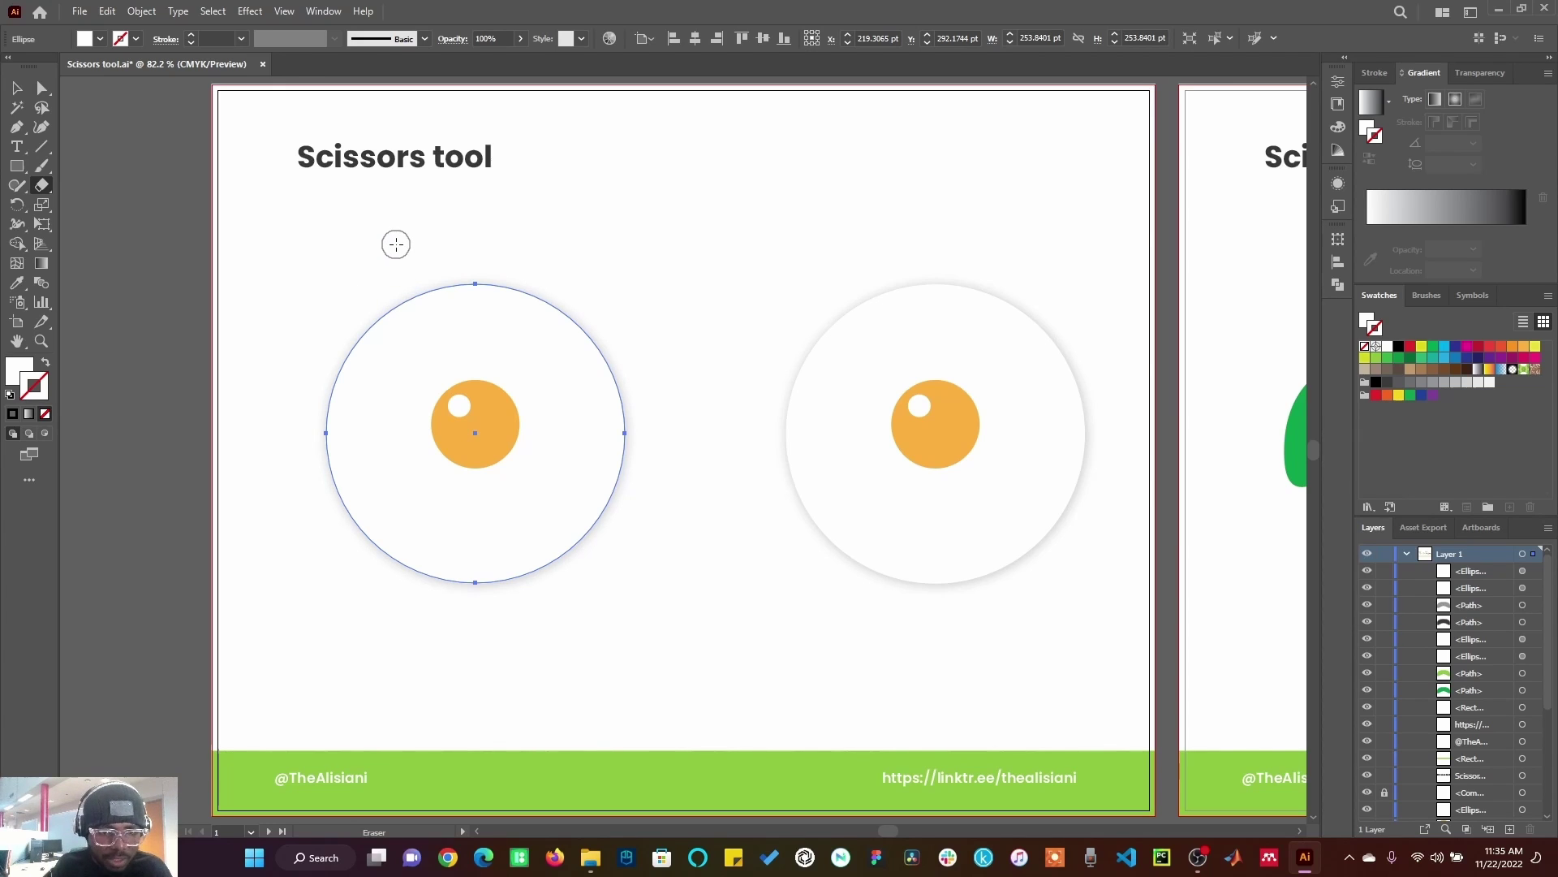
mouse_move(428, 294)
left_mouse_down()
mouse_move(492, 343)
mouse_move(614, 359)
mouse_move(689, 395)
left_mouse_up()
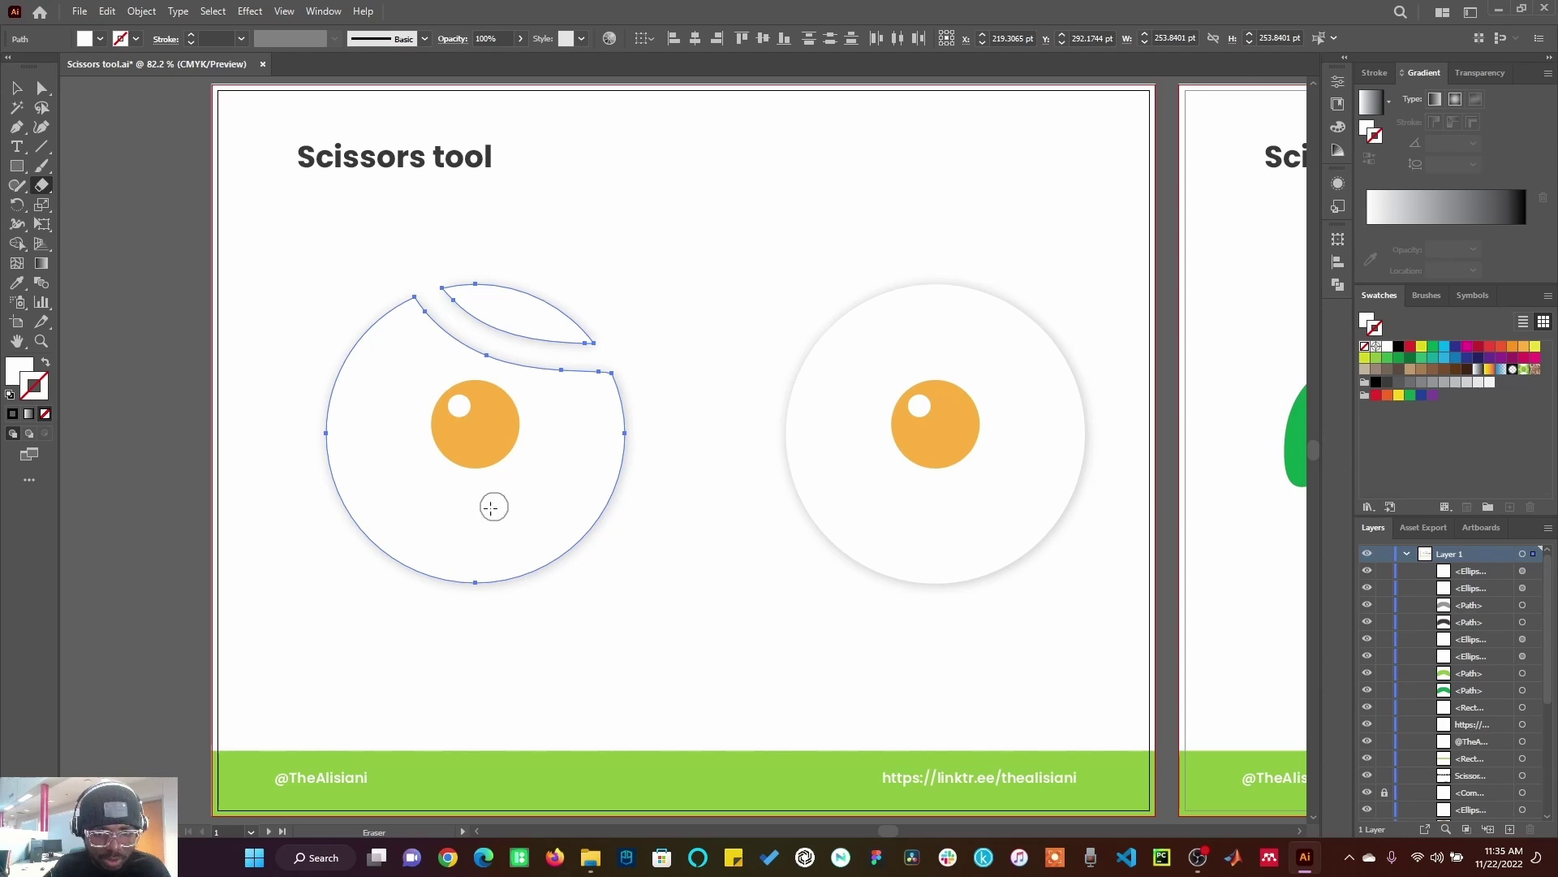
left_click_drag(47, 192, 89, 225)
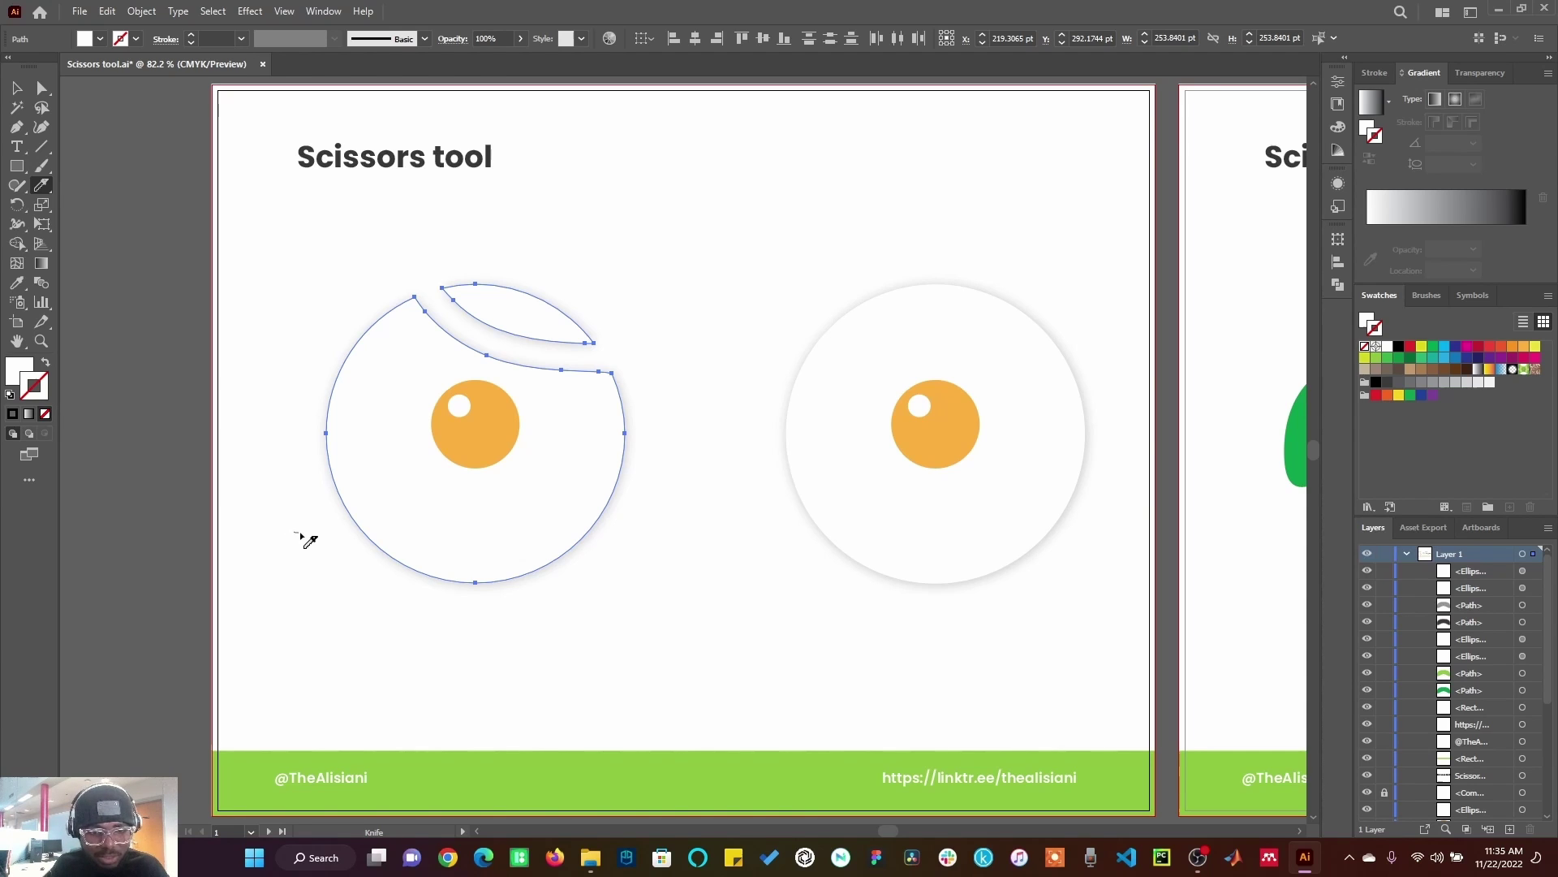
Slice a curved piece off the bottom of the left circle with the Knife
mouse_move(309, 539)
left_mouse_down()
mouse_move(373, 507)
mouse_move(511, 510)
mouse_move(619, 554)
mouse_move(682, 552)
left_mouse_up()
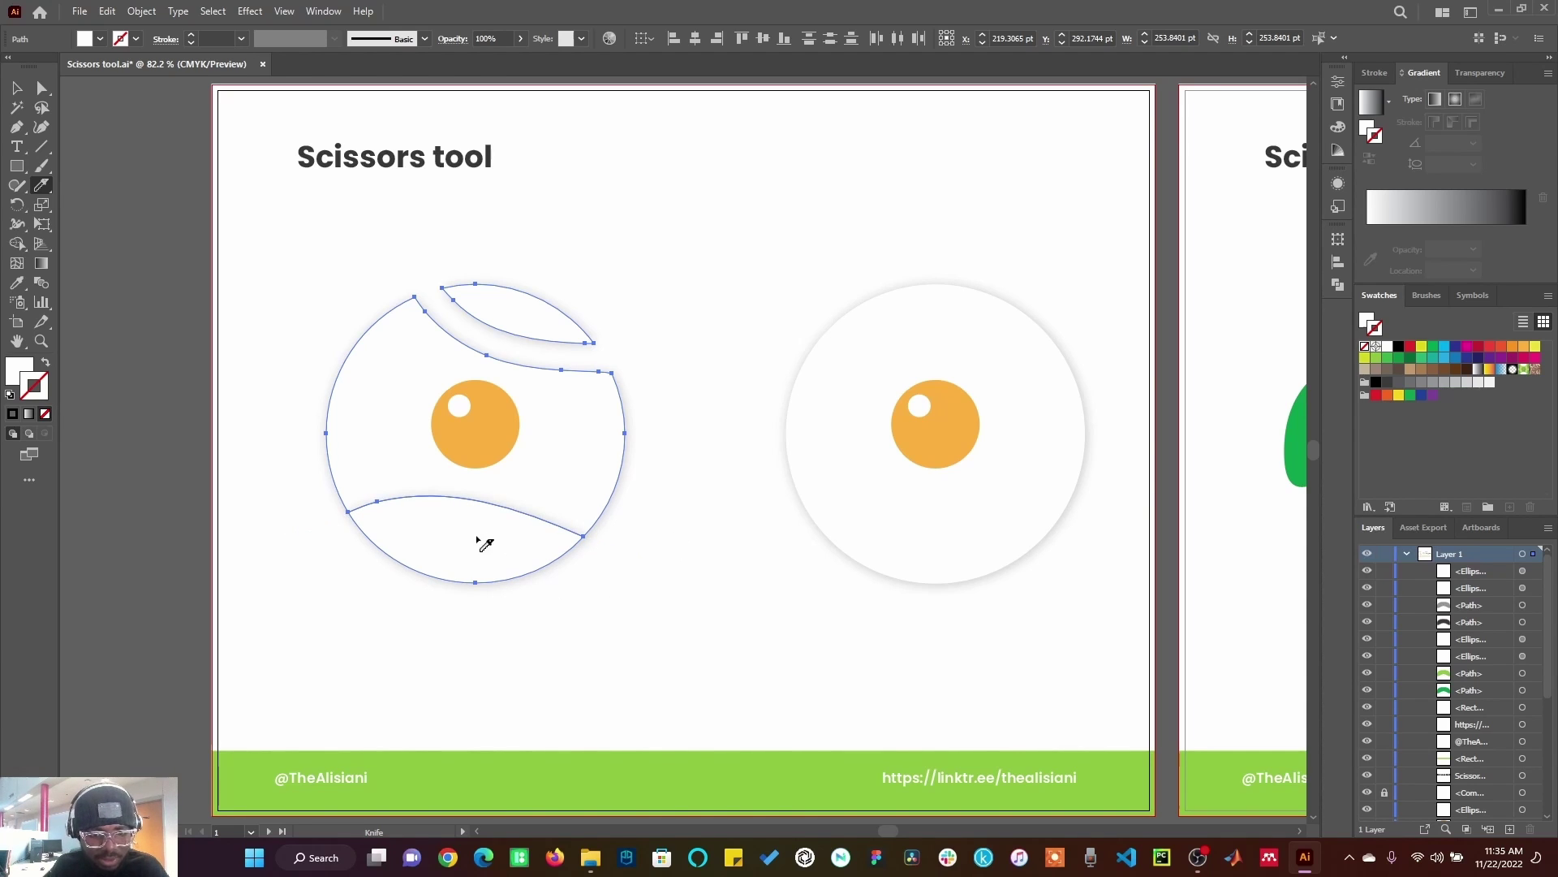
key("v")
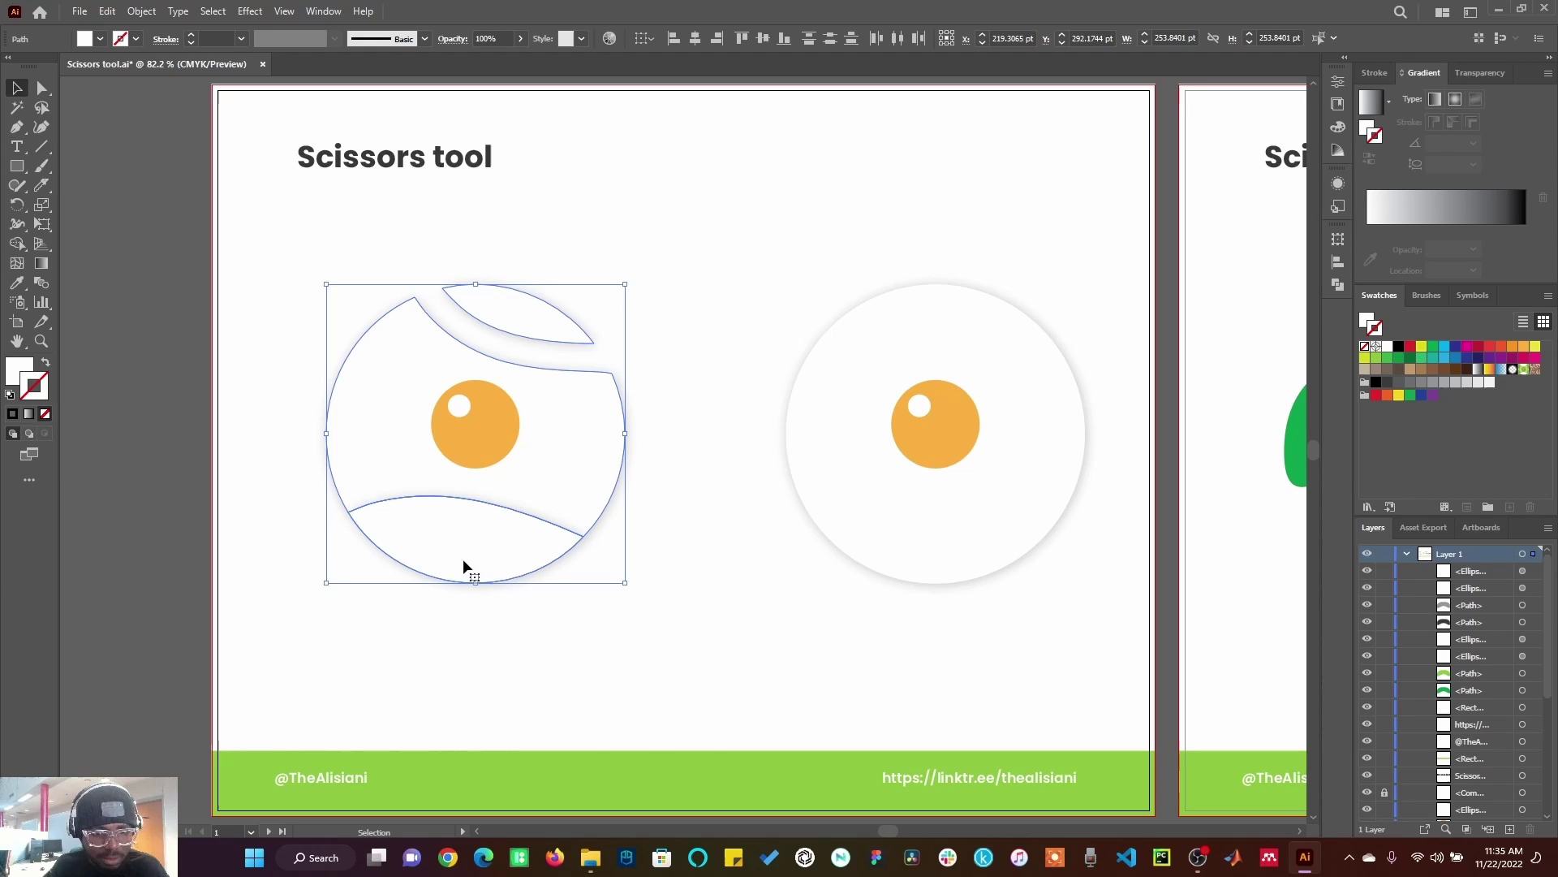
left_click(427, 574)
Give both the upper sliver and the lower cut piece dark red strokes
left_click(426, 540)
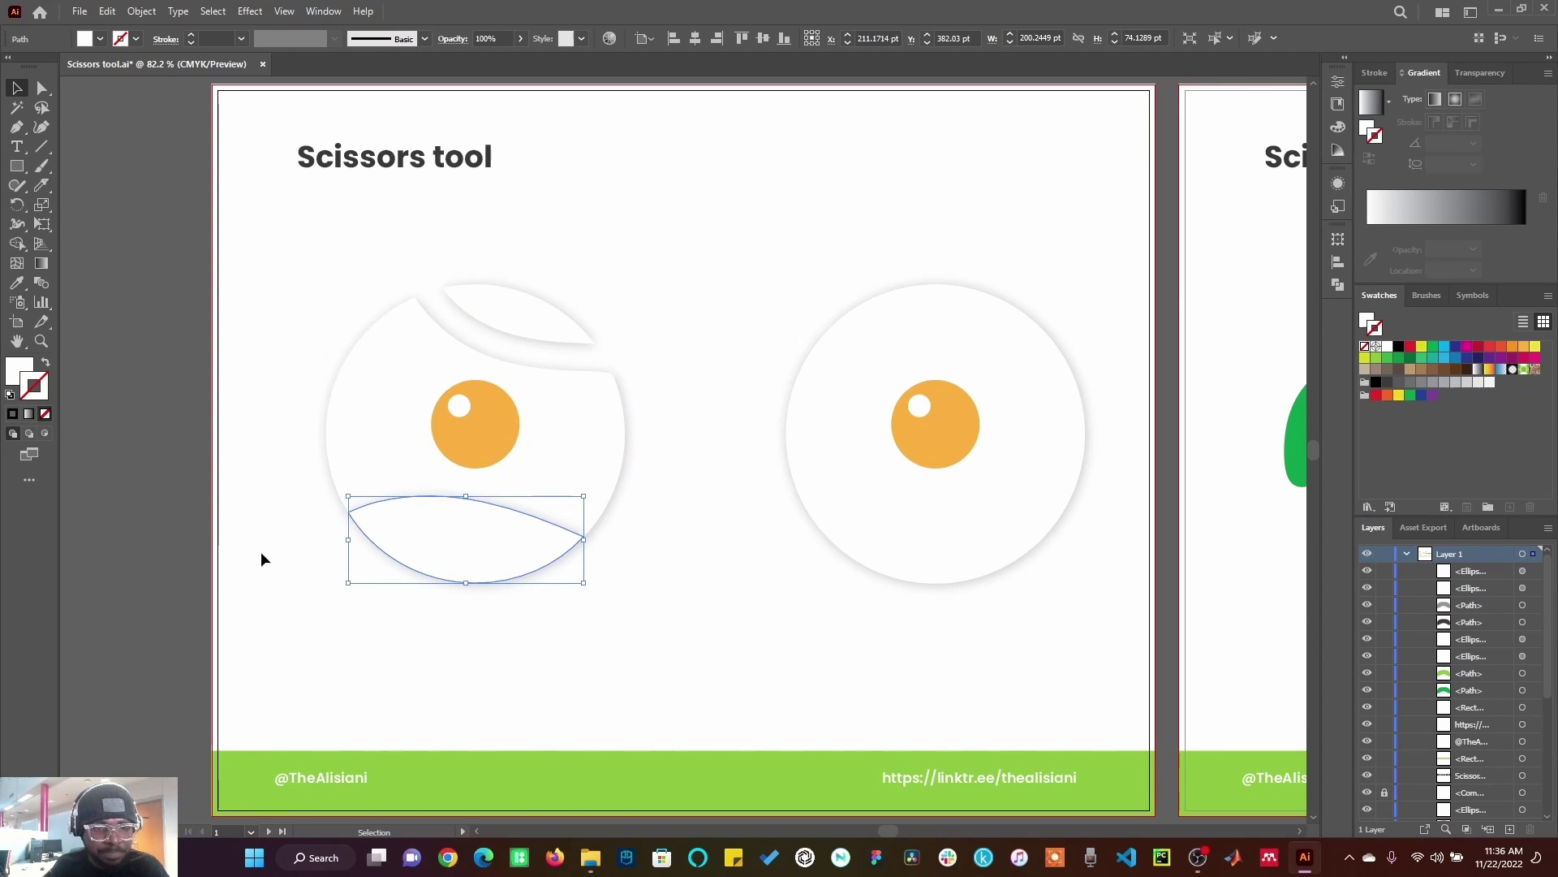
left_click(484, 321)
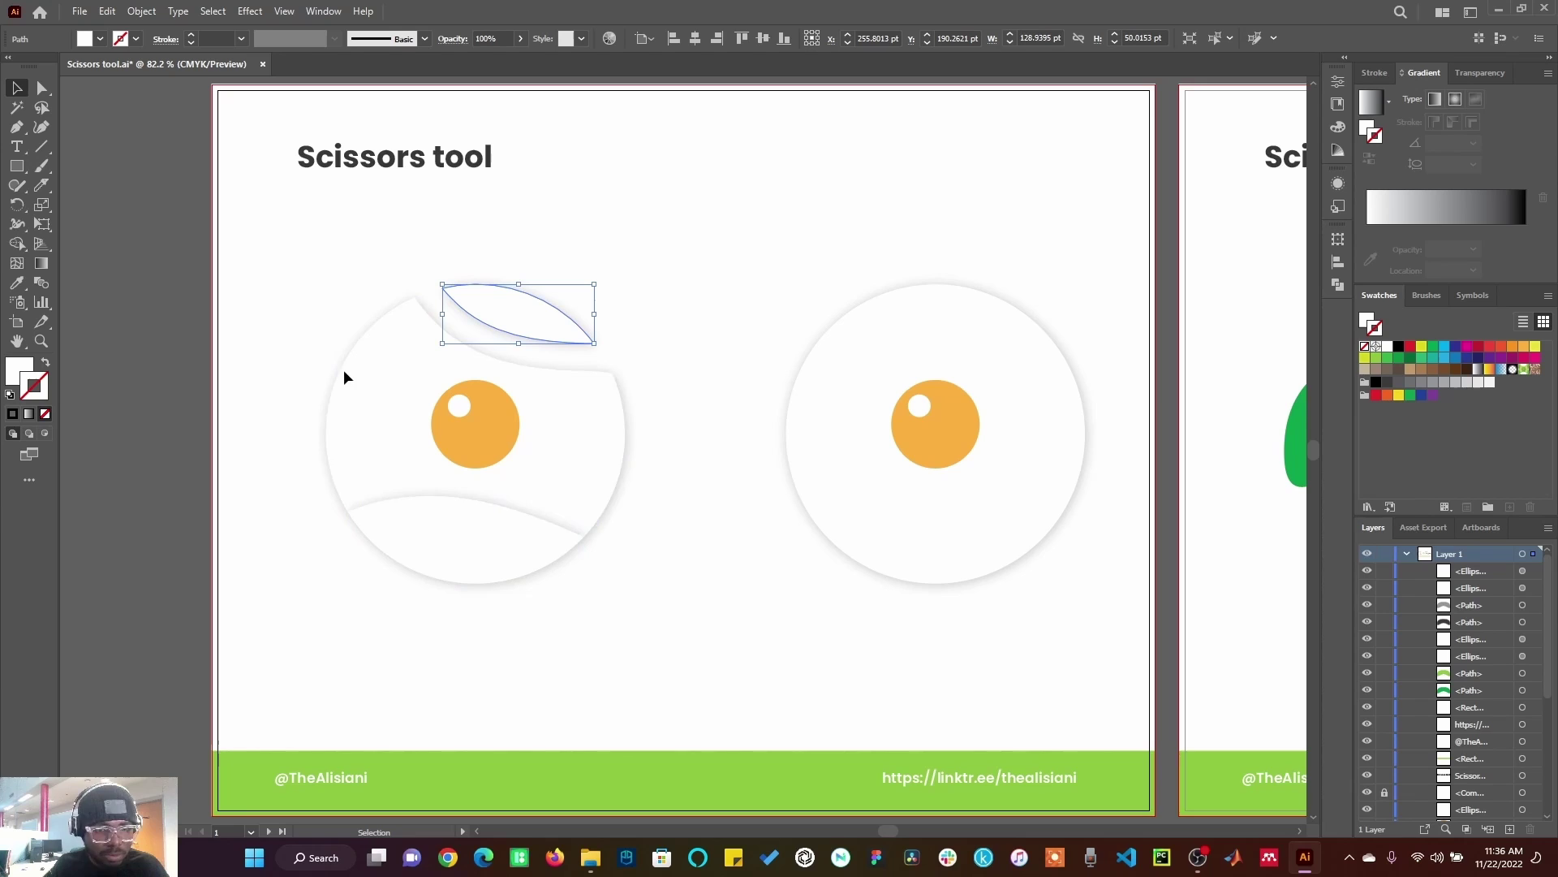
left_click(1411, 346)
left_click(650, 351)
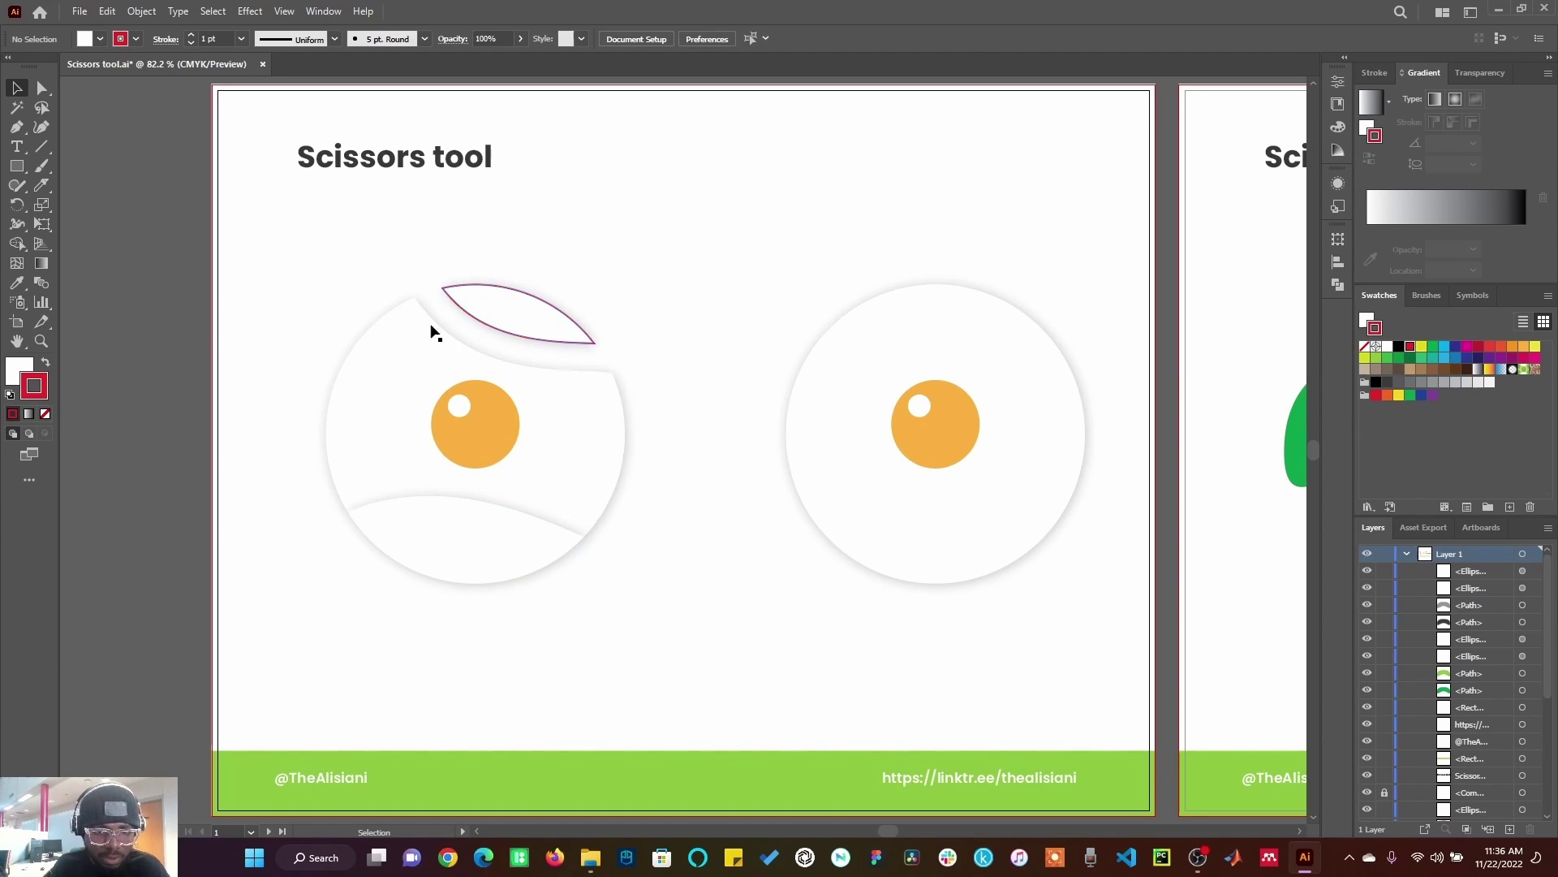
left_click(446, 546)
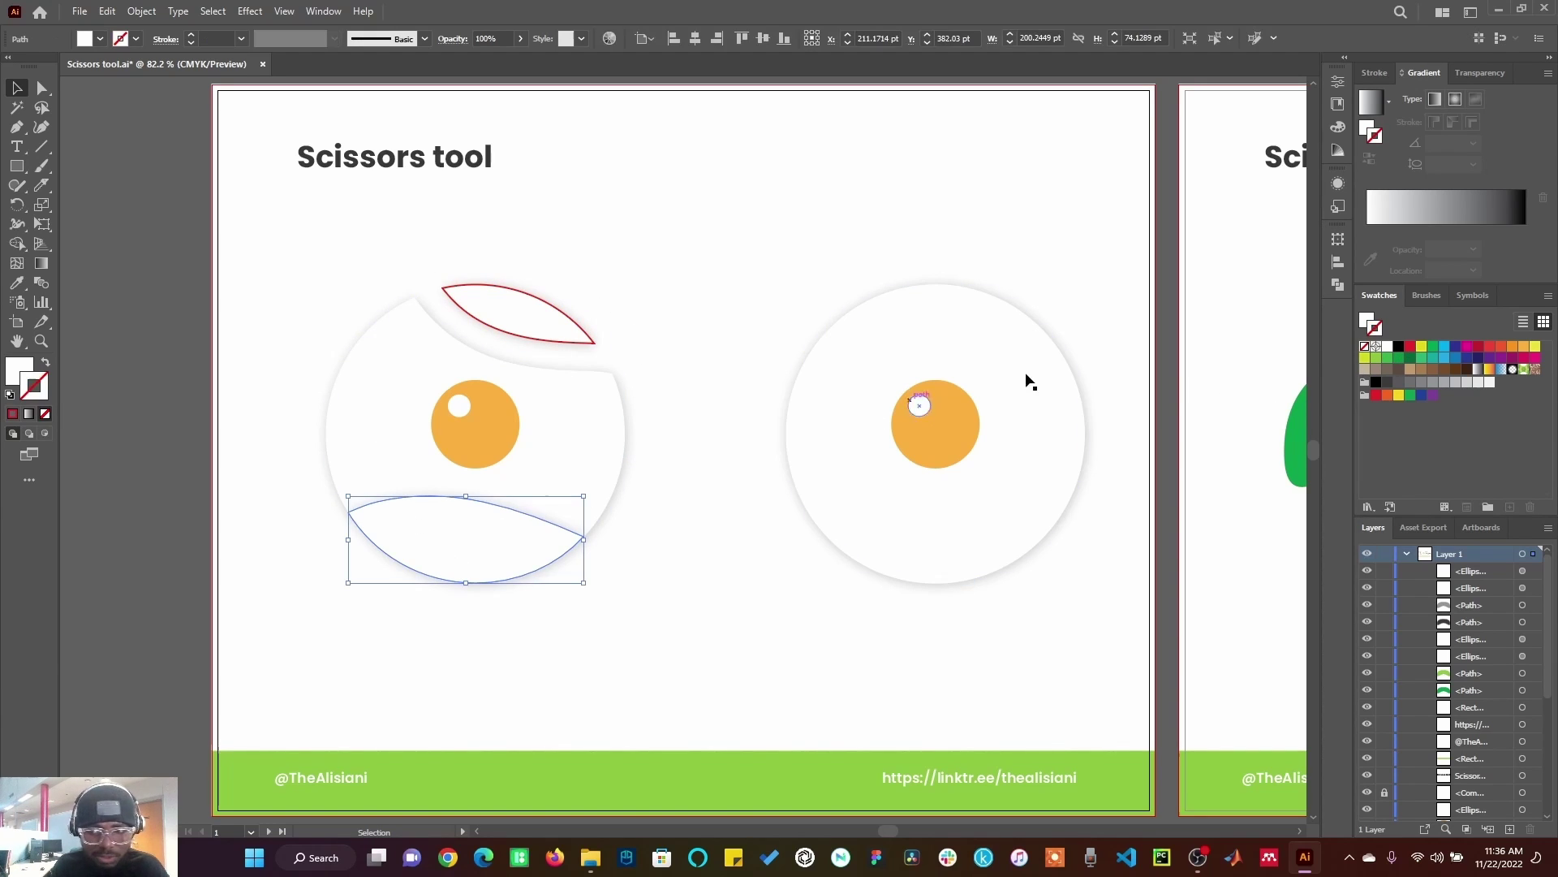
left_click(1411, 347)
left_click(887, 647)
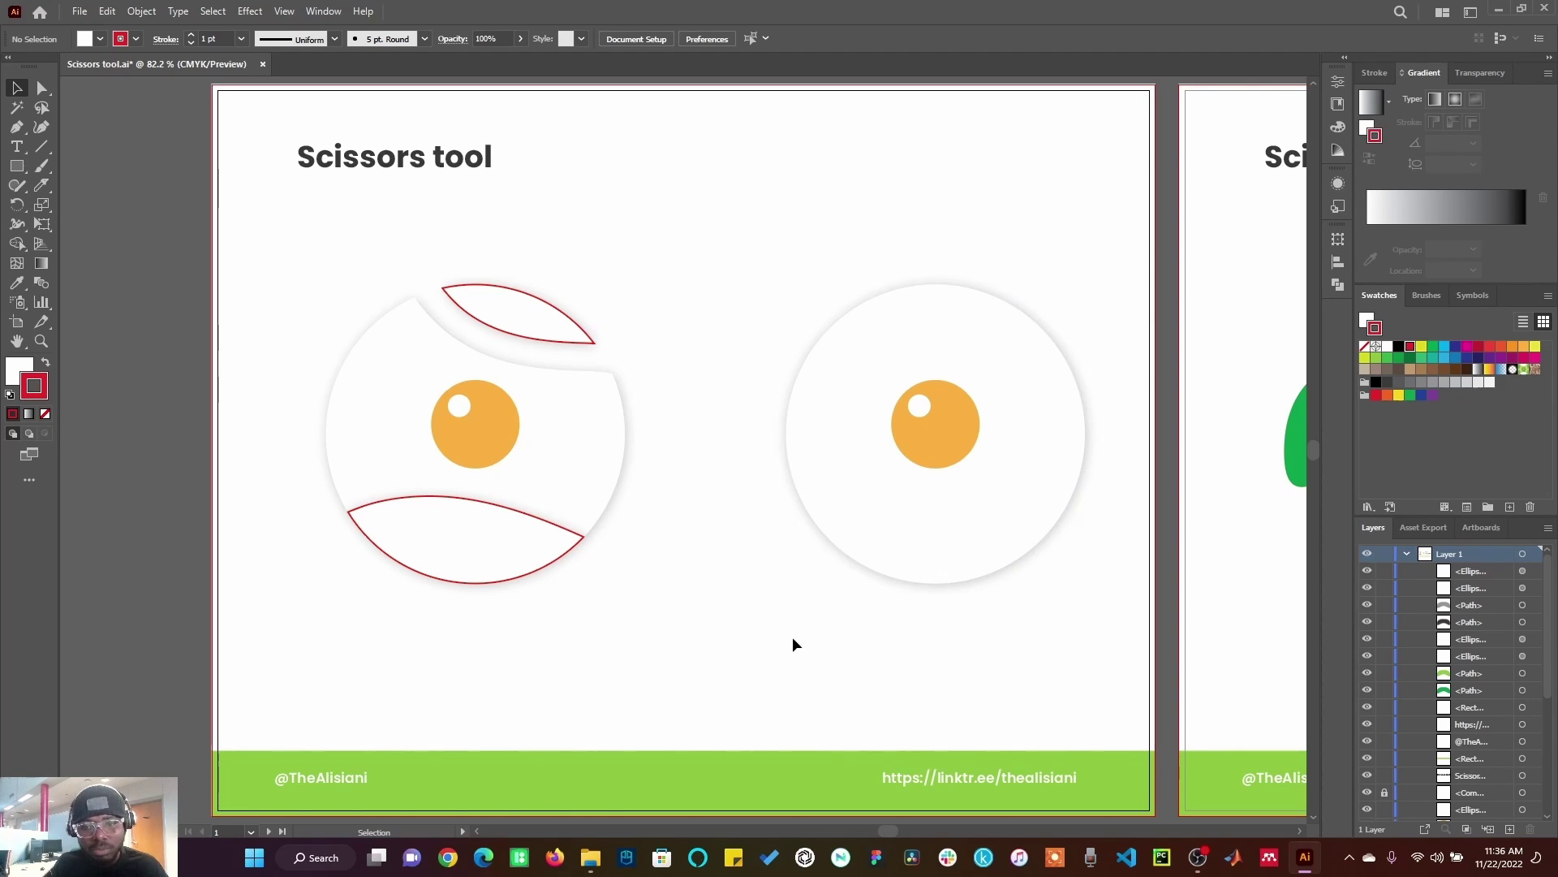
Cut the right circle at its left and top anchors with the Scissors tool
left_click(874, 521)
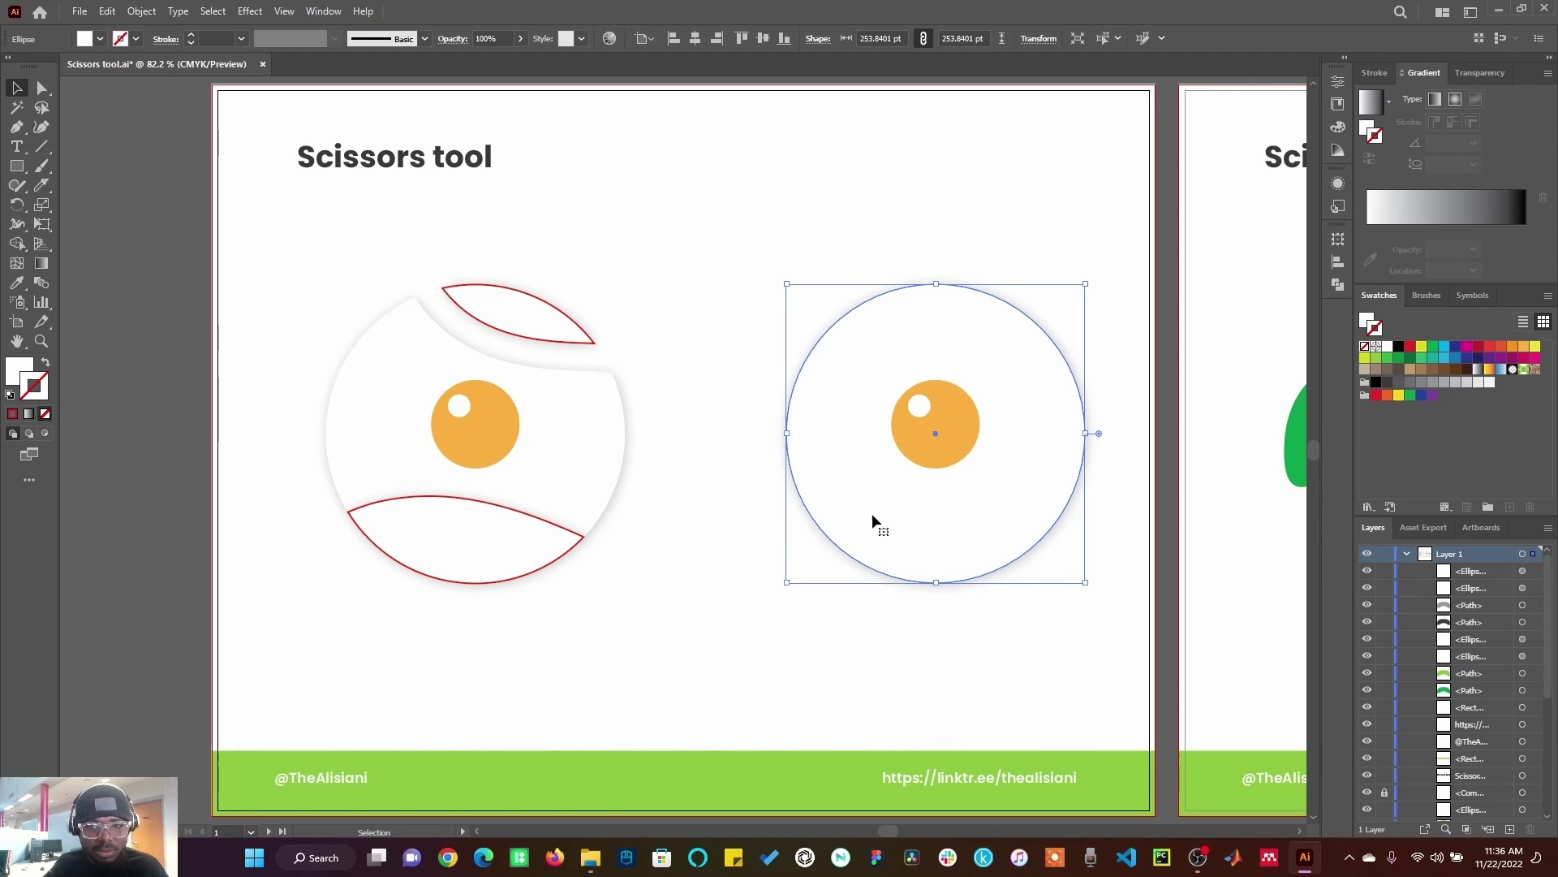
left_click(41, 186)
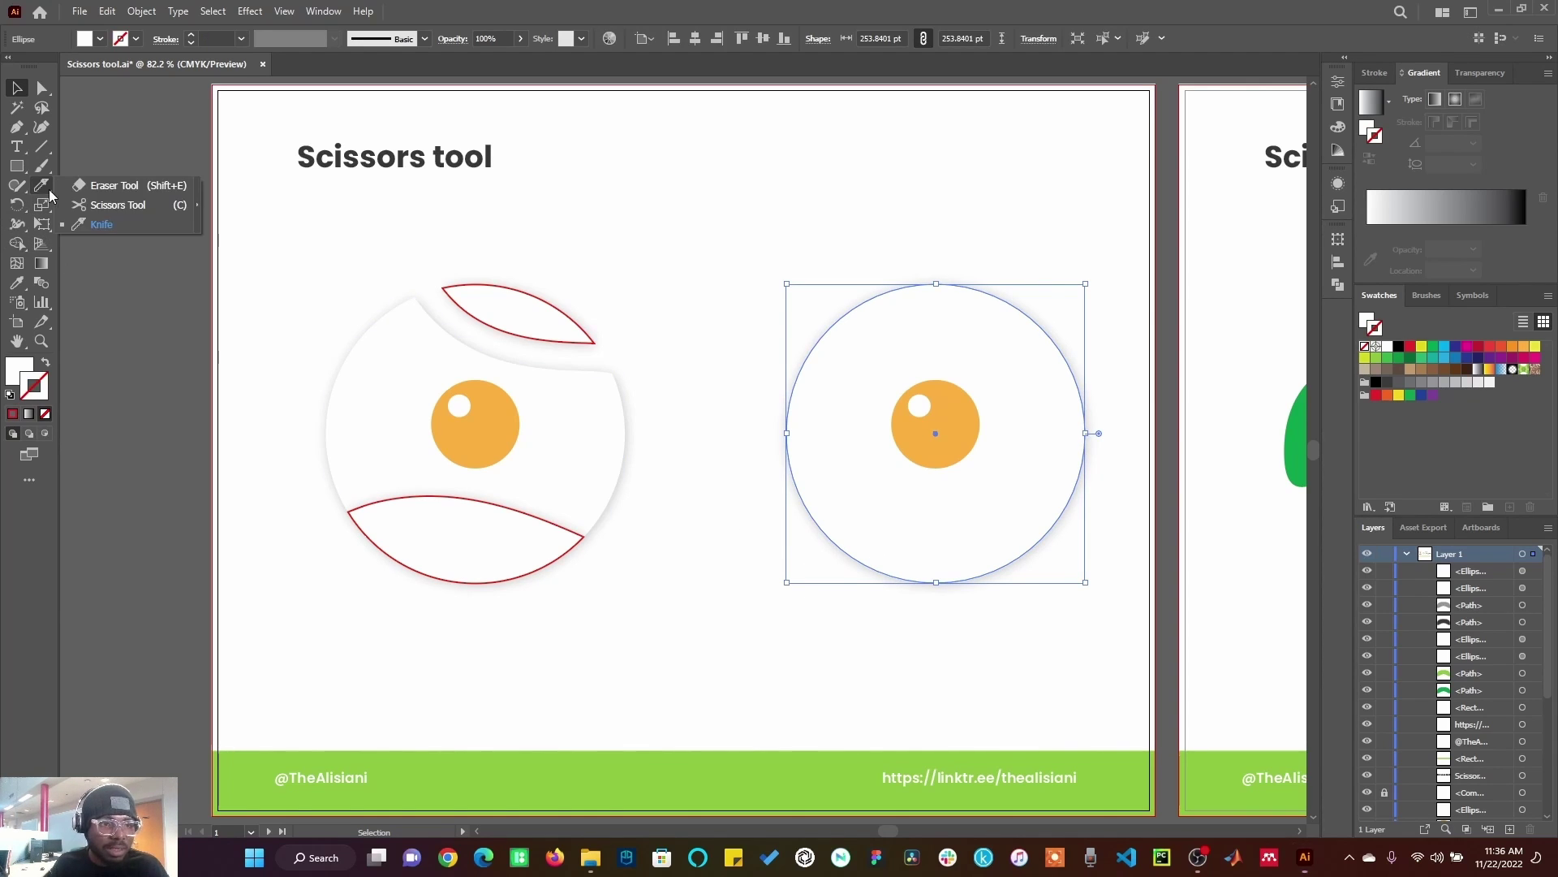
left_click(118, 205)
left_click(787, 433)
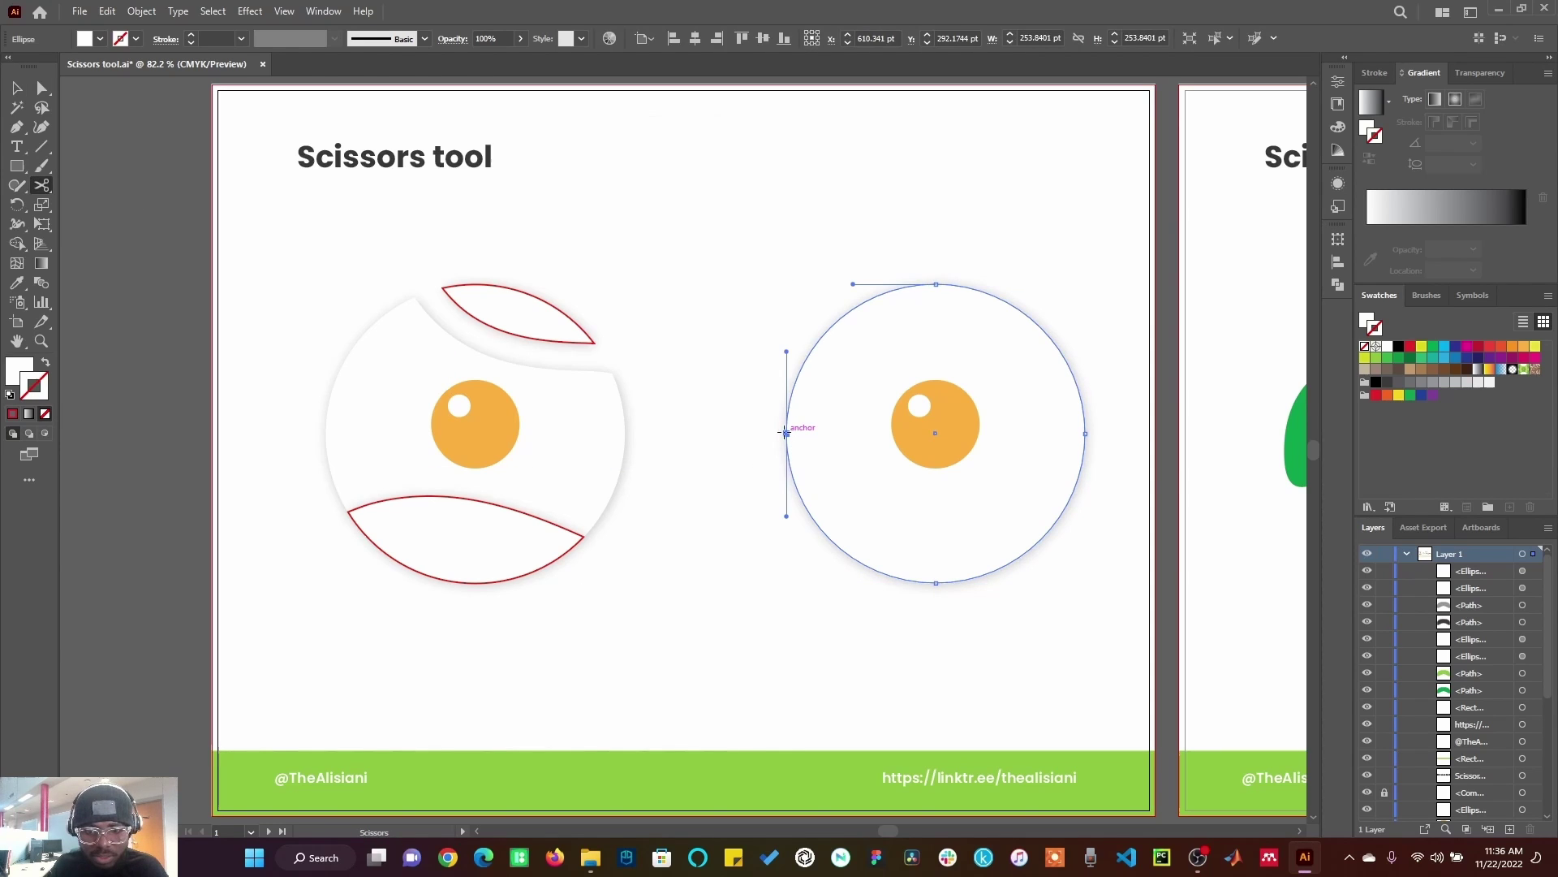
left_click(936, 285)
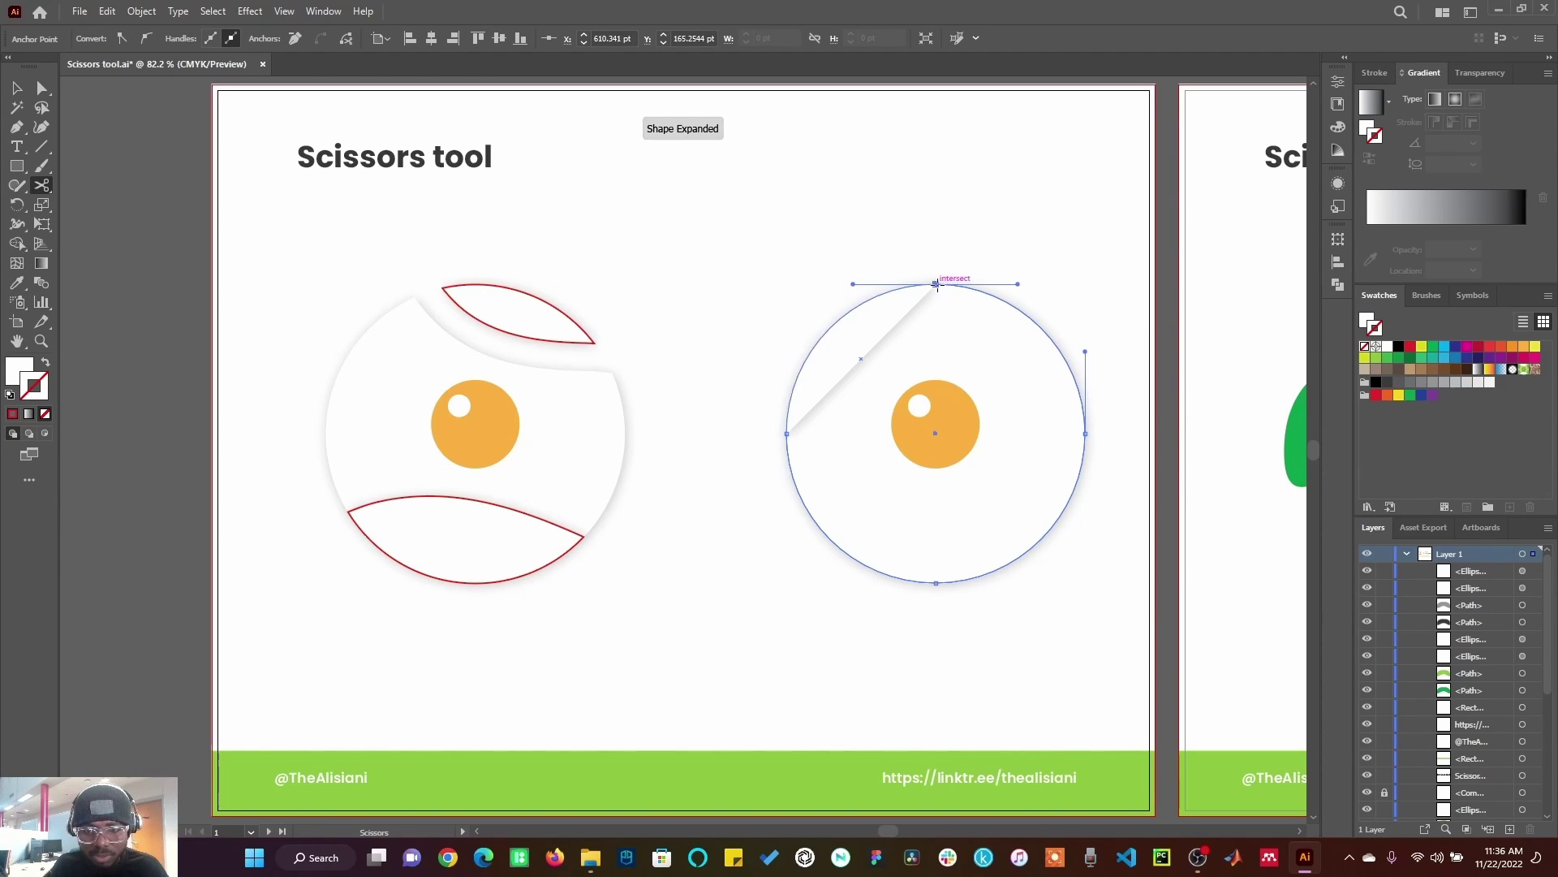
Give the separated top-left quarter arc a red stroke
left_click(16, 88)
left_click(664, 231)
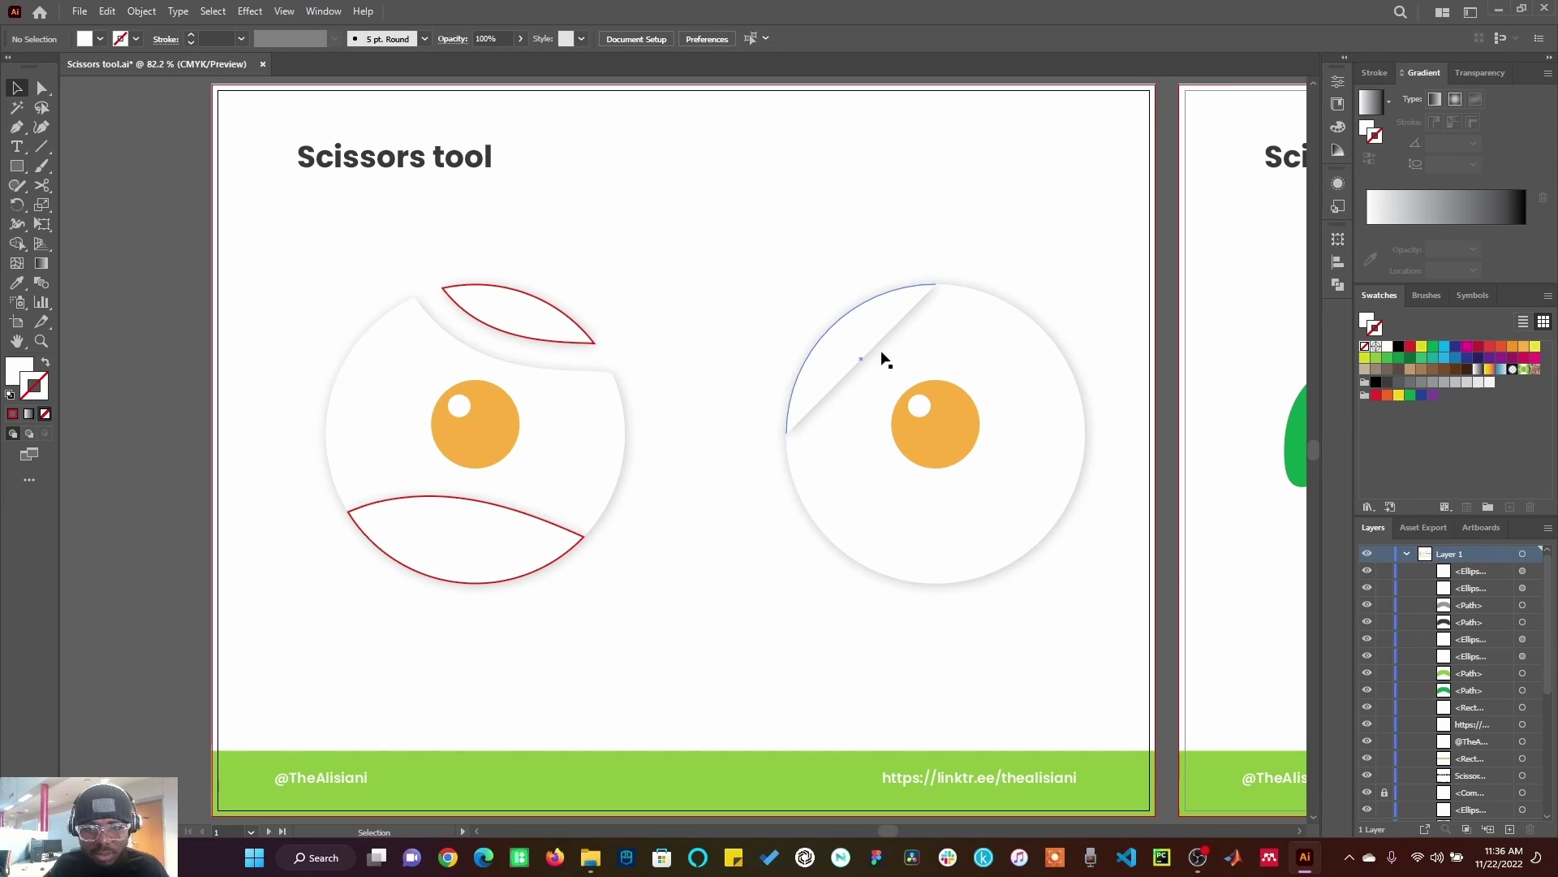
left_click(870, 330)
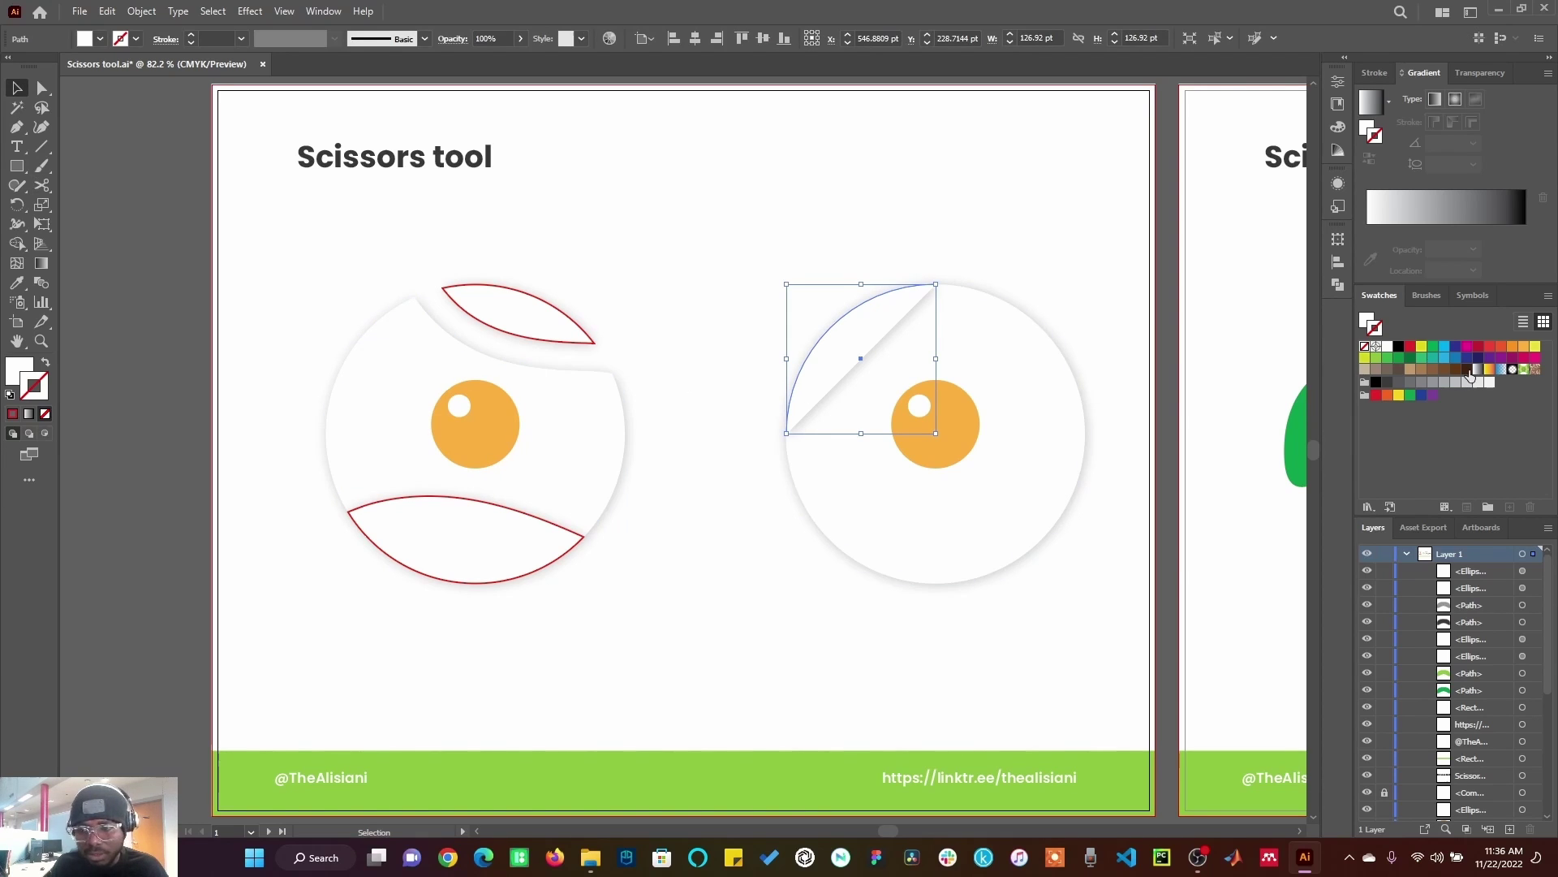
left_click(1416, 349)
left_click(994, 284)
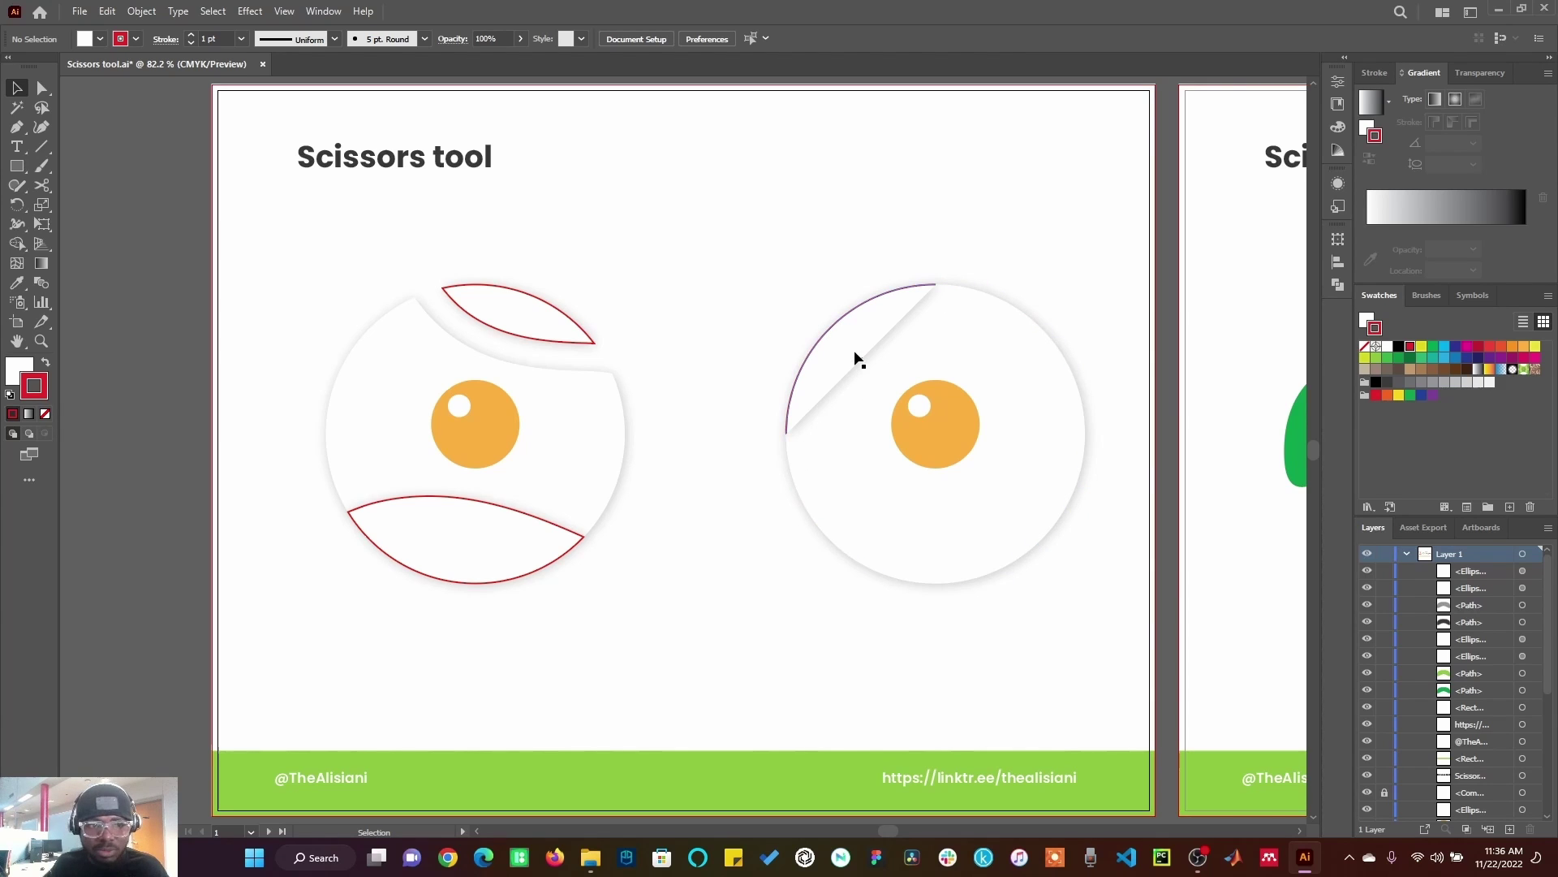
Snip the right circle's outline at lower-right, right-side and lower-left points with Scissors
left_click(903, 521)
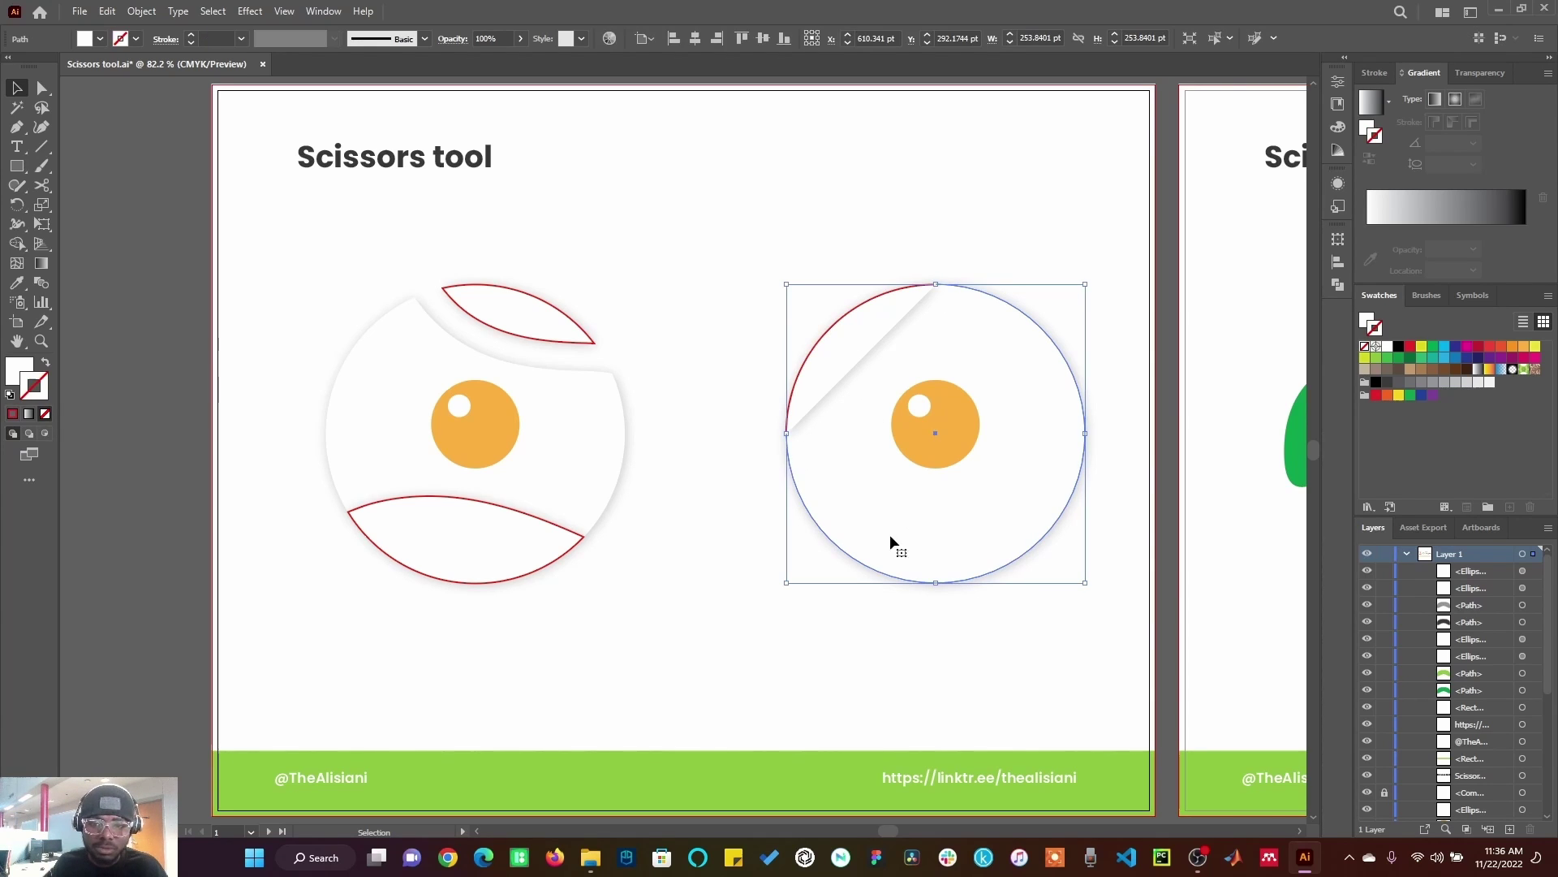
left_click(42, 185)
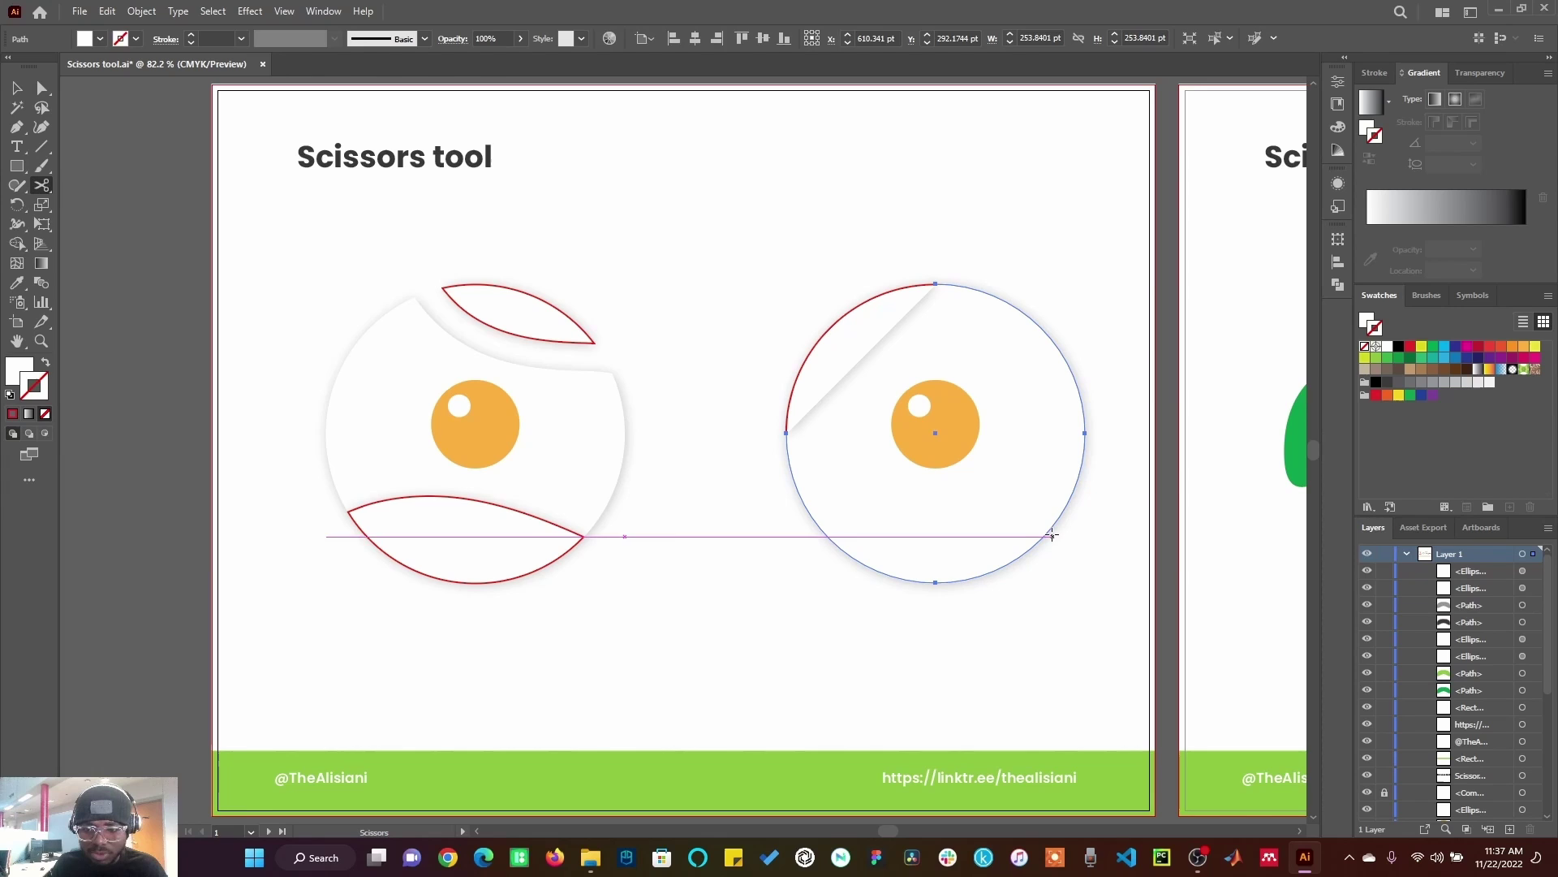
left_click(1049, 531)
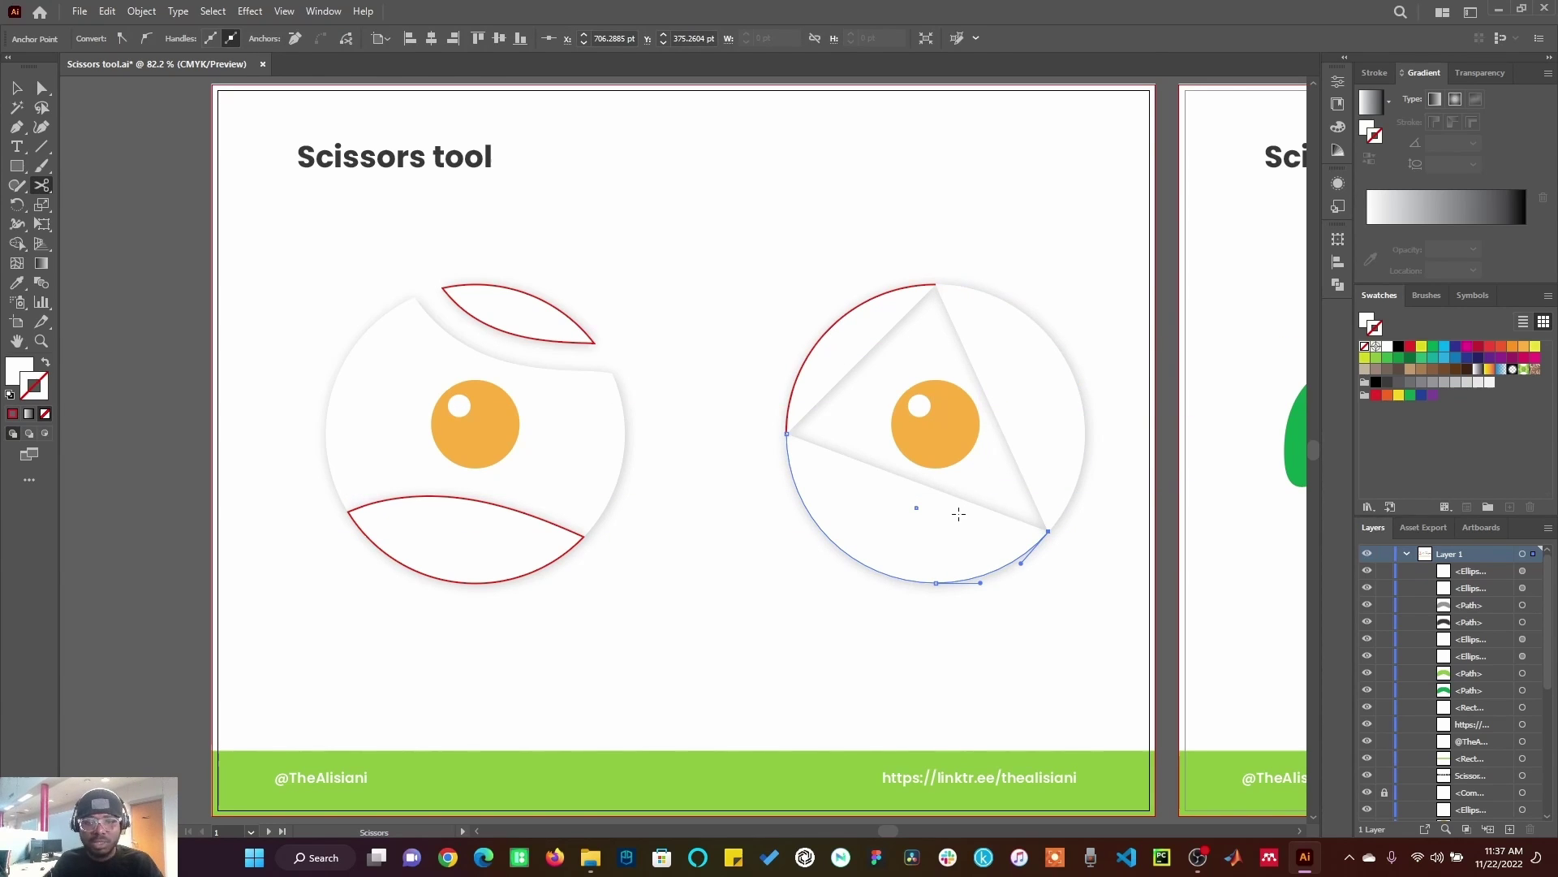
left_click(1061, 354)
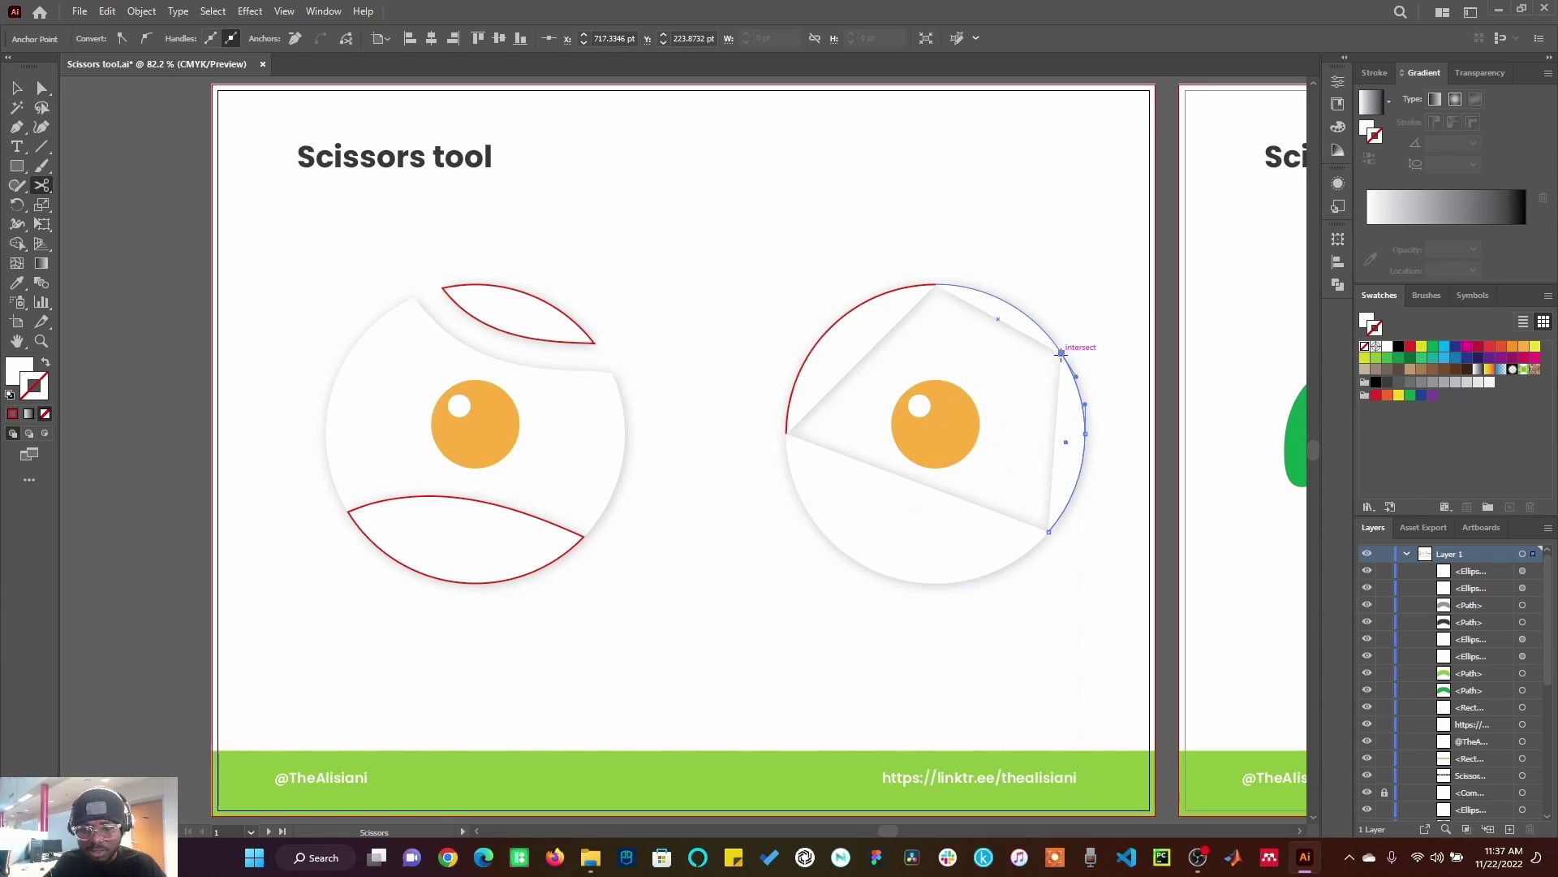
left_click(877, 572)
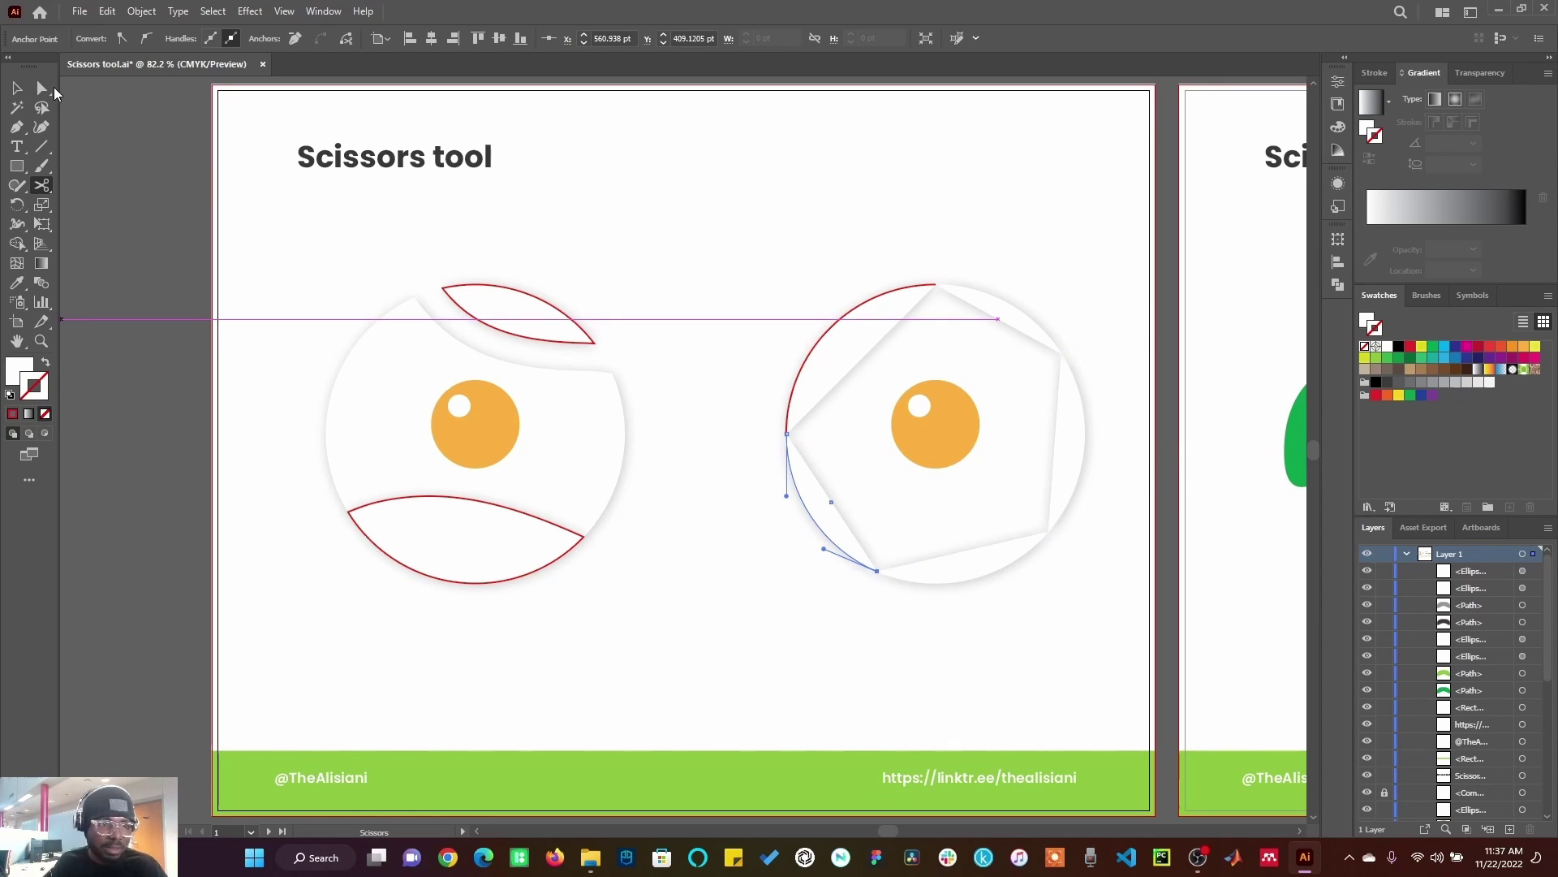
left_click(20, 89)
left_click(654, 400)
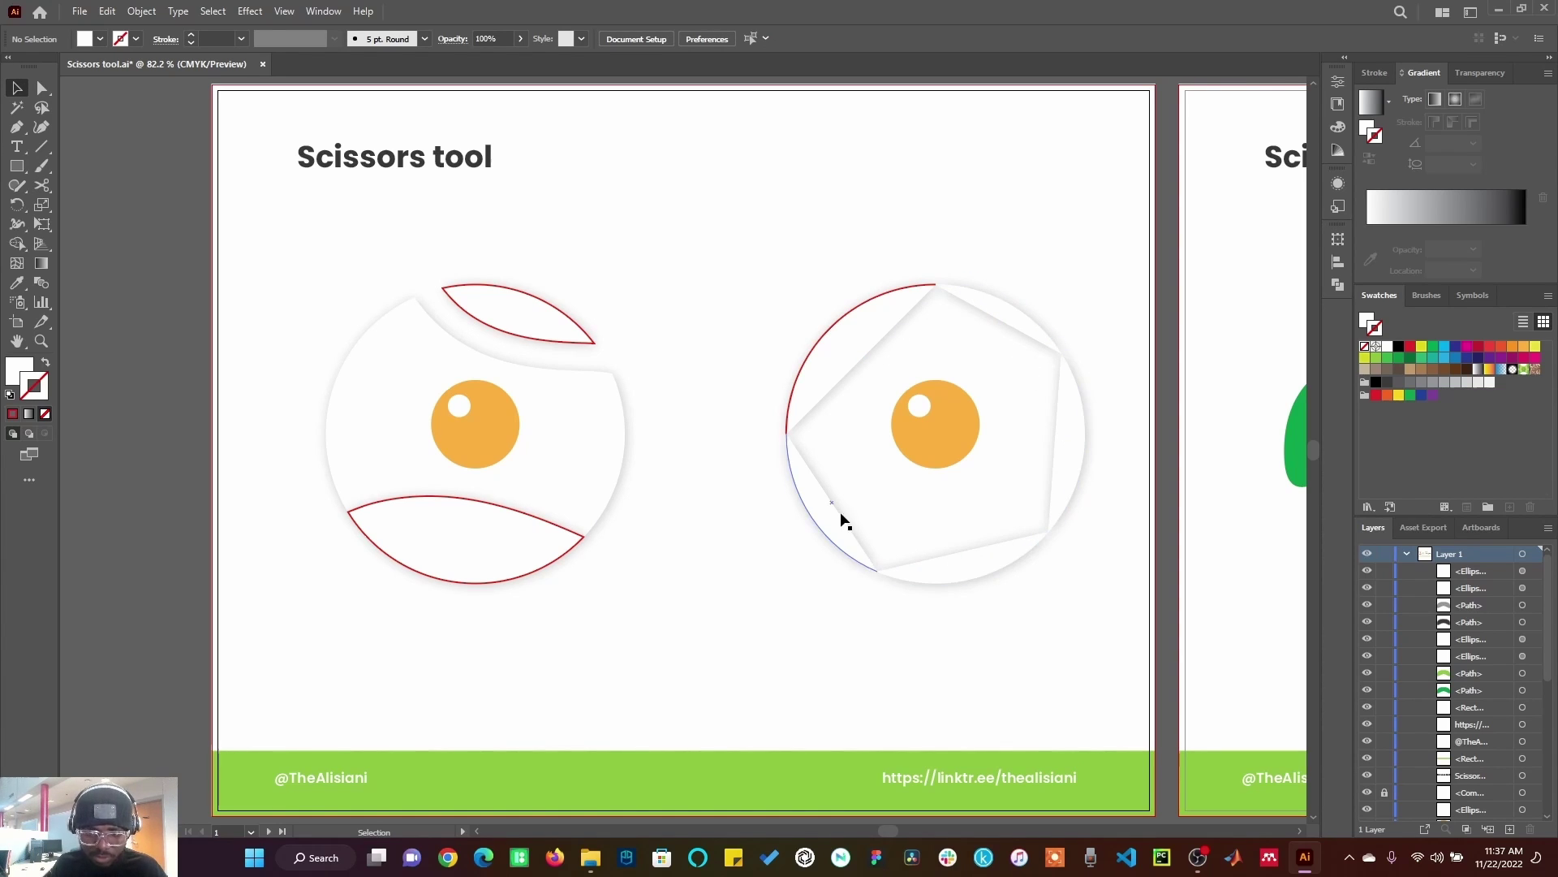
Stroke the right circle's bottom arc yellow and its right arc green
left_click(809, 509)
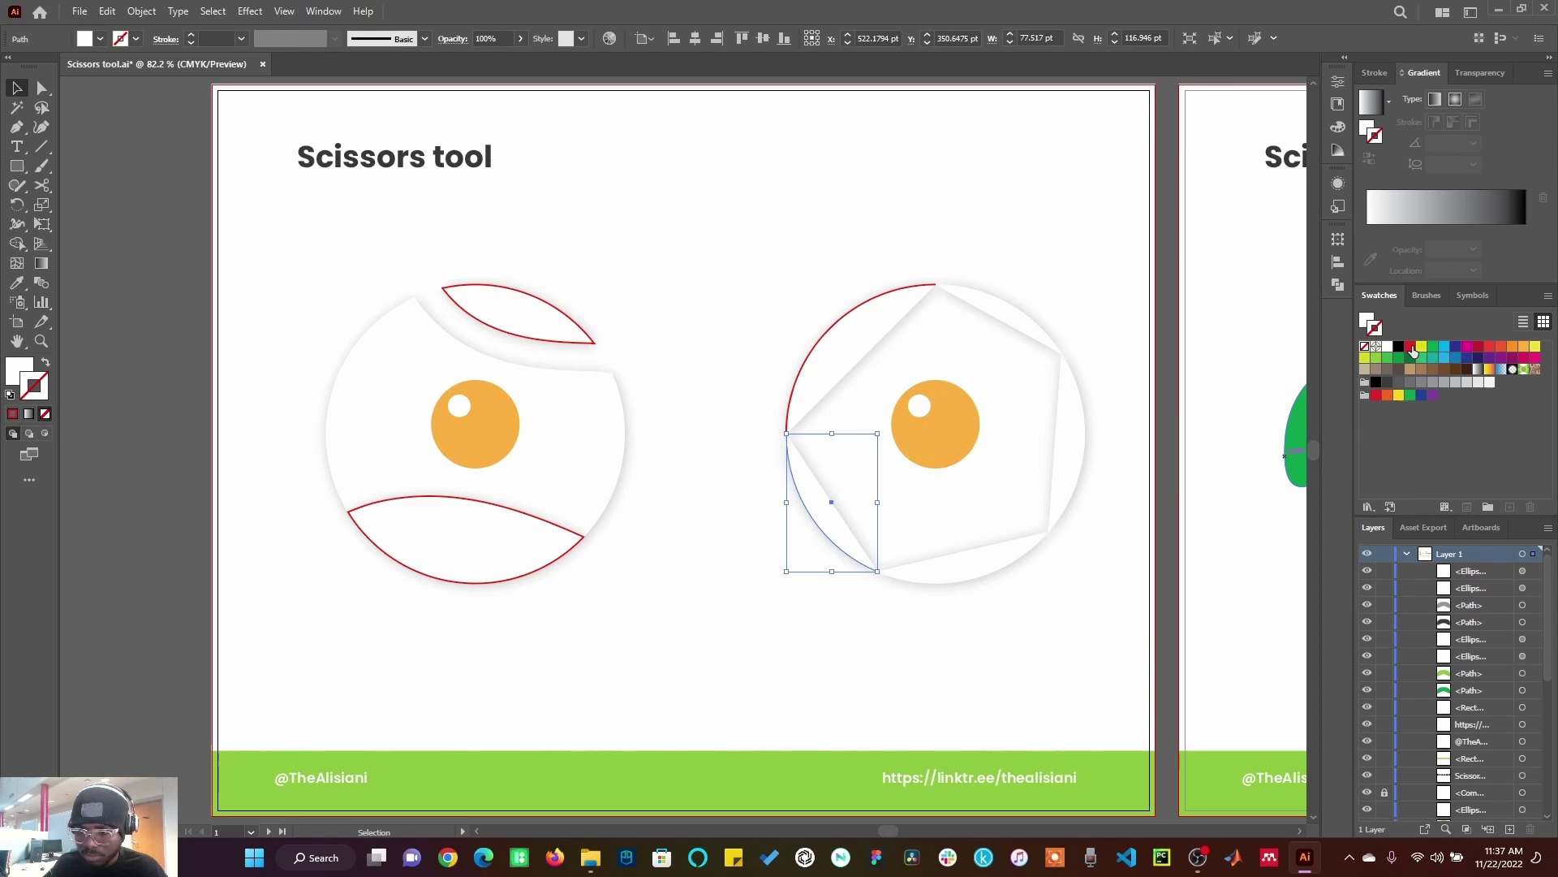
left_click(985, 568)
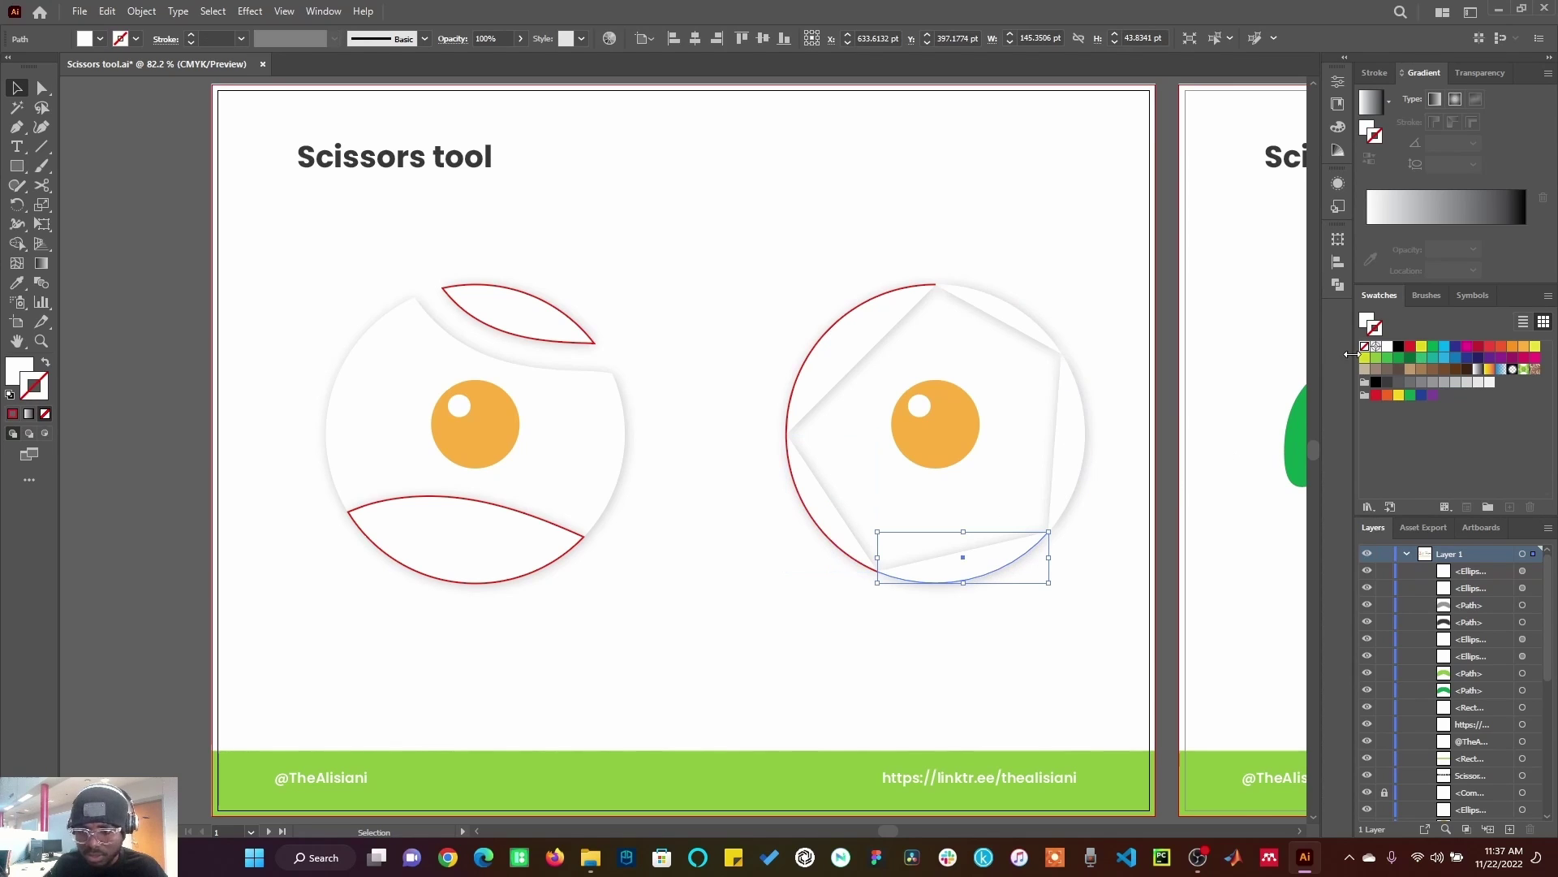
left_click(1400, 396)
left_click(1078, 469)
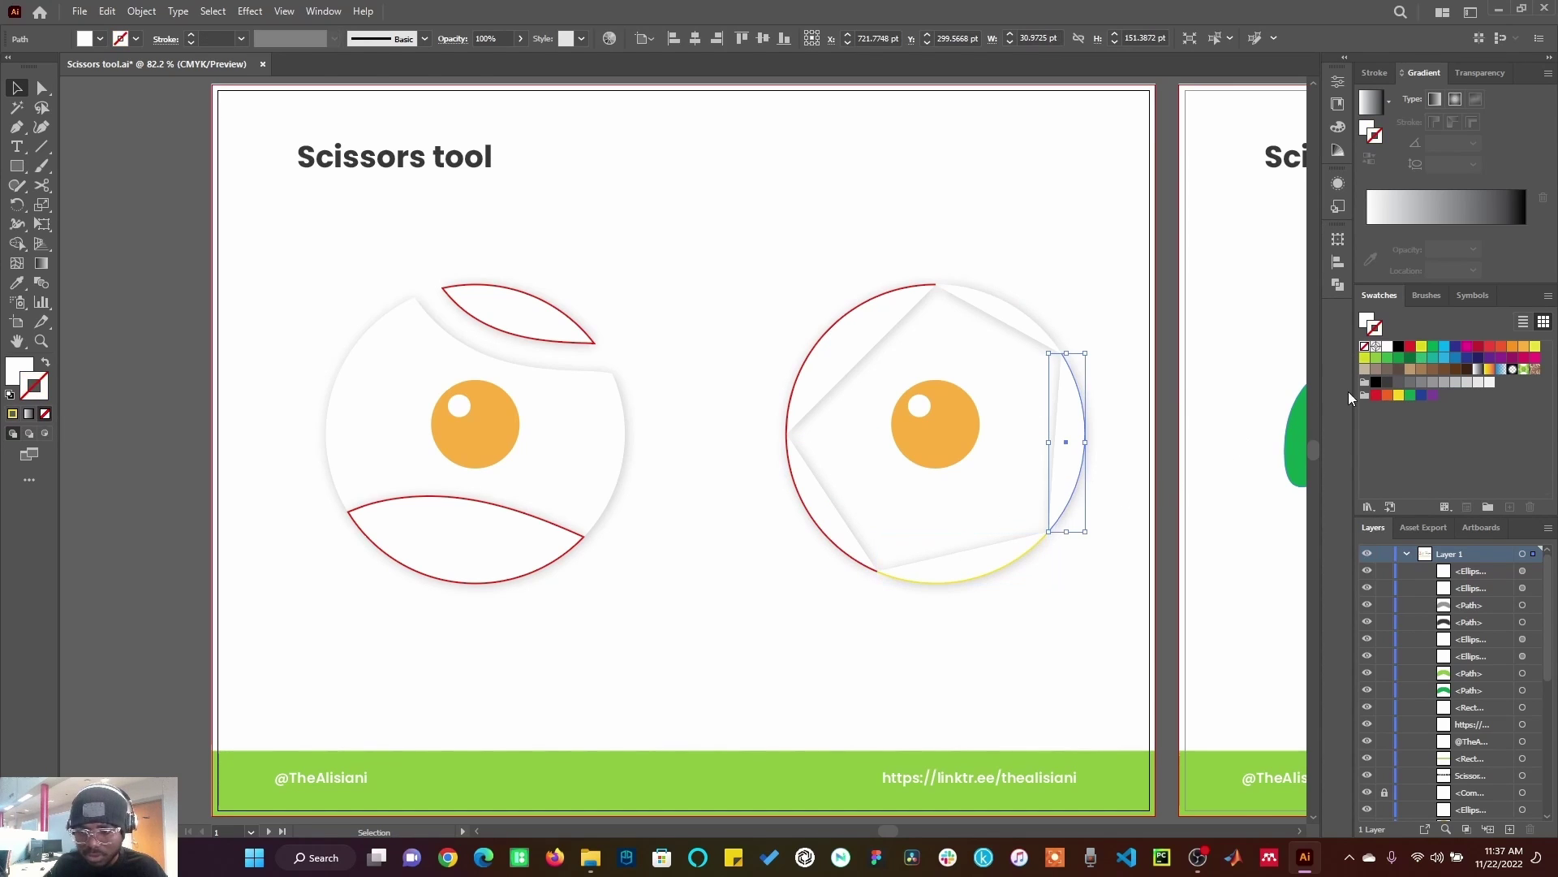
left_click(1410, 395)
Stroke the lower-left arc blue and upper-right arc dark grey, then go to the goggle artboard
left_click(806, 513)
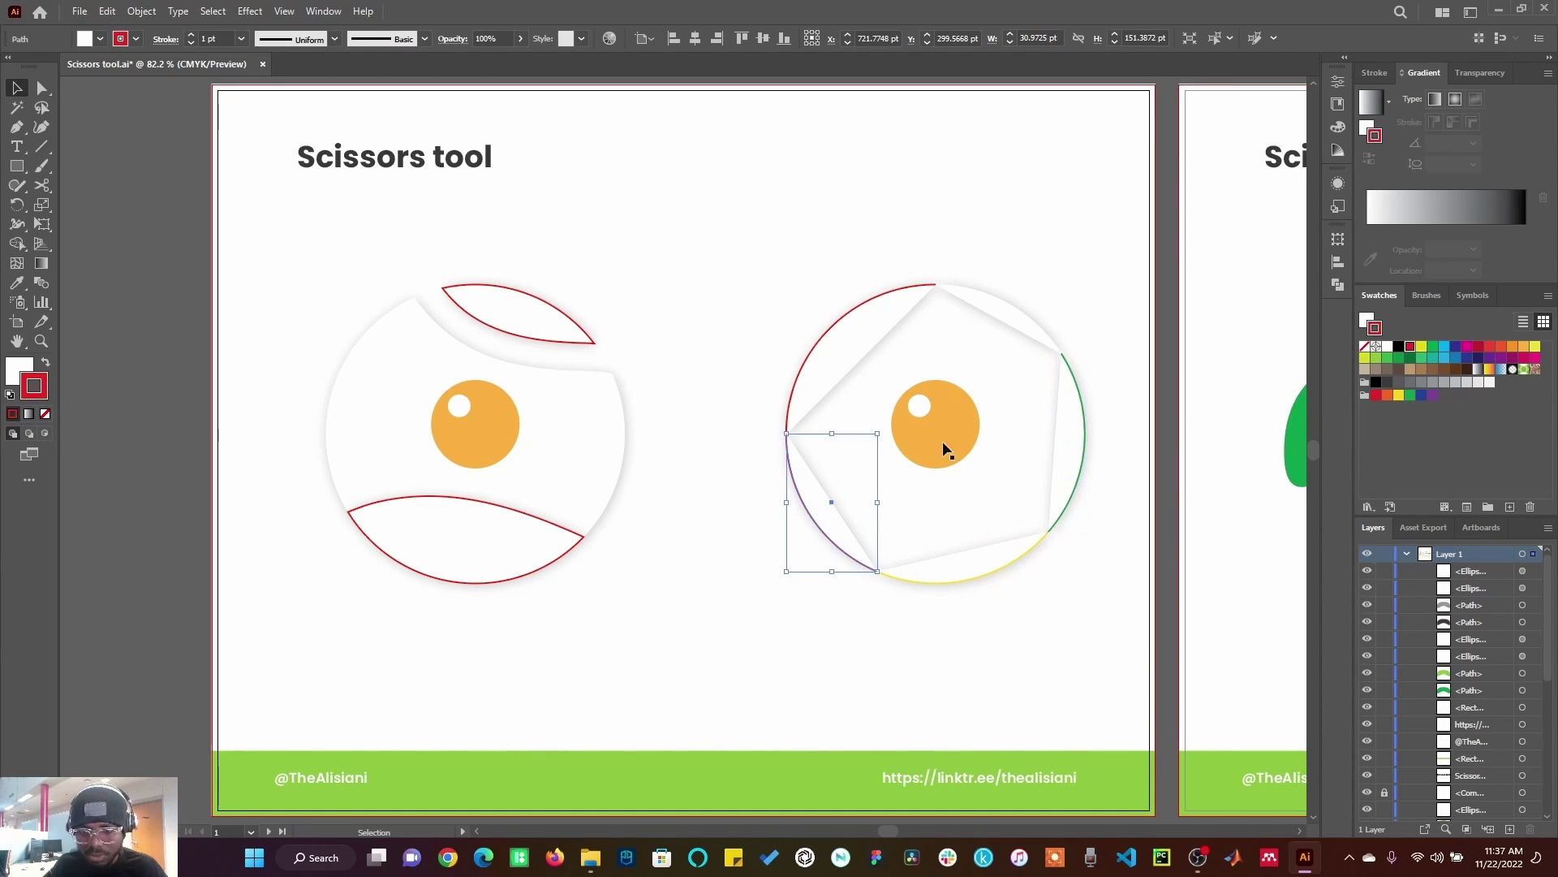
left_click(1445, 348)
left_click(1045, 326)
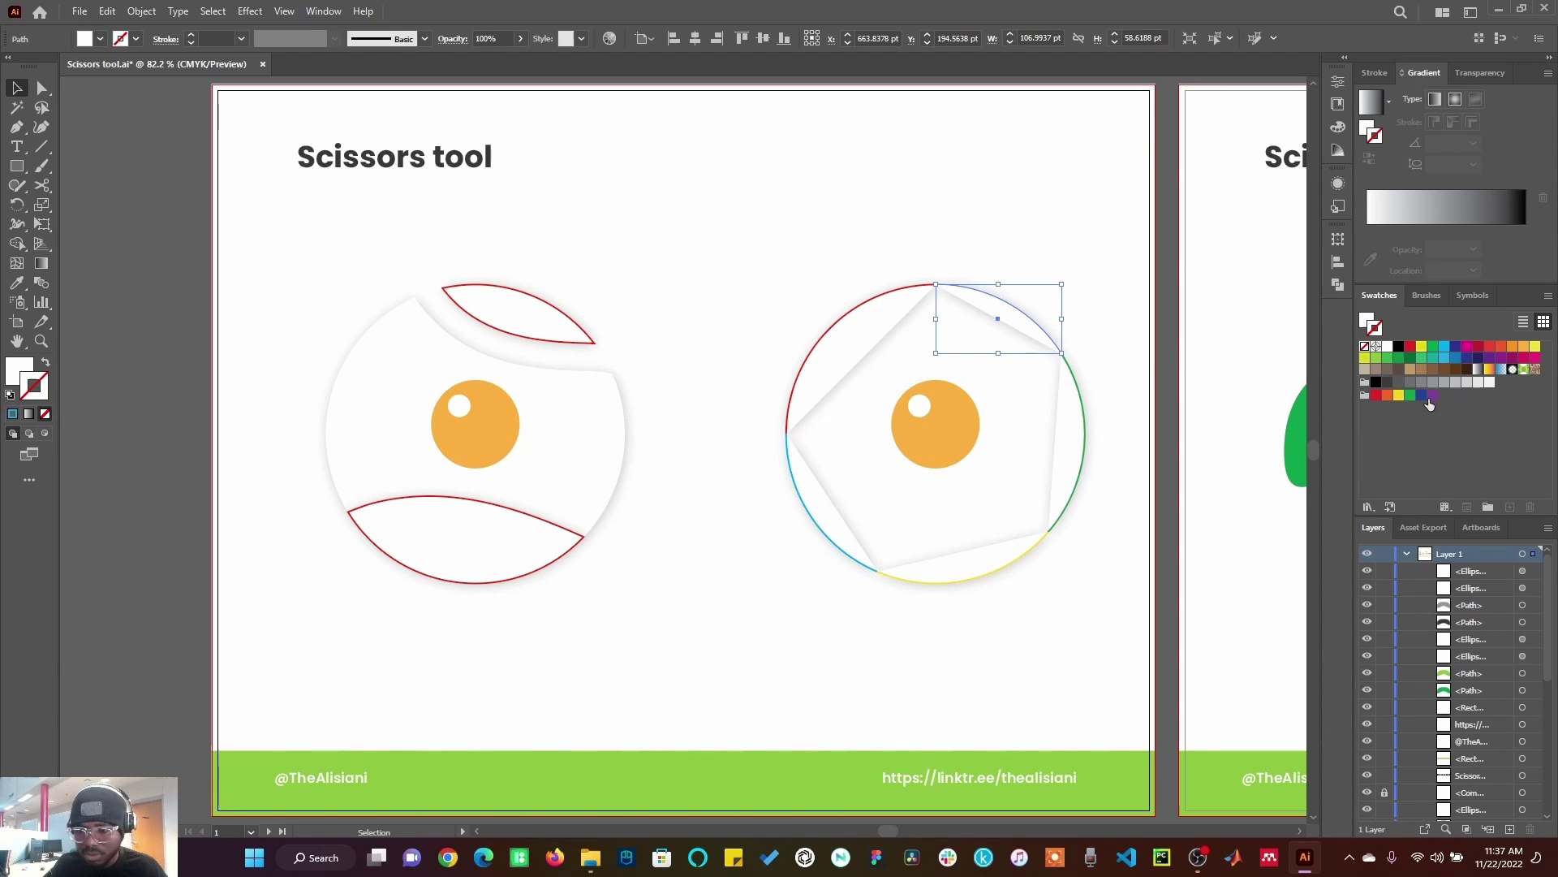
left_click(1391, 385)
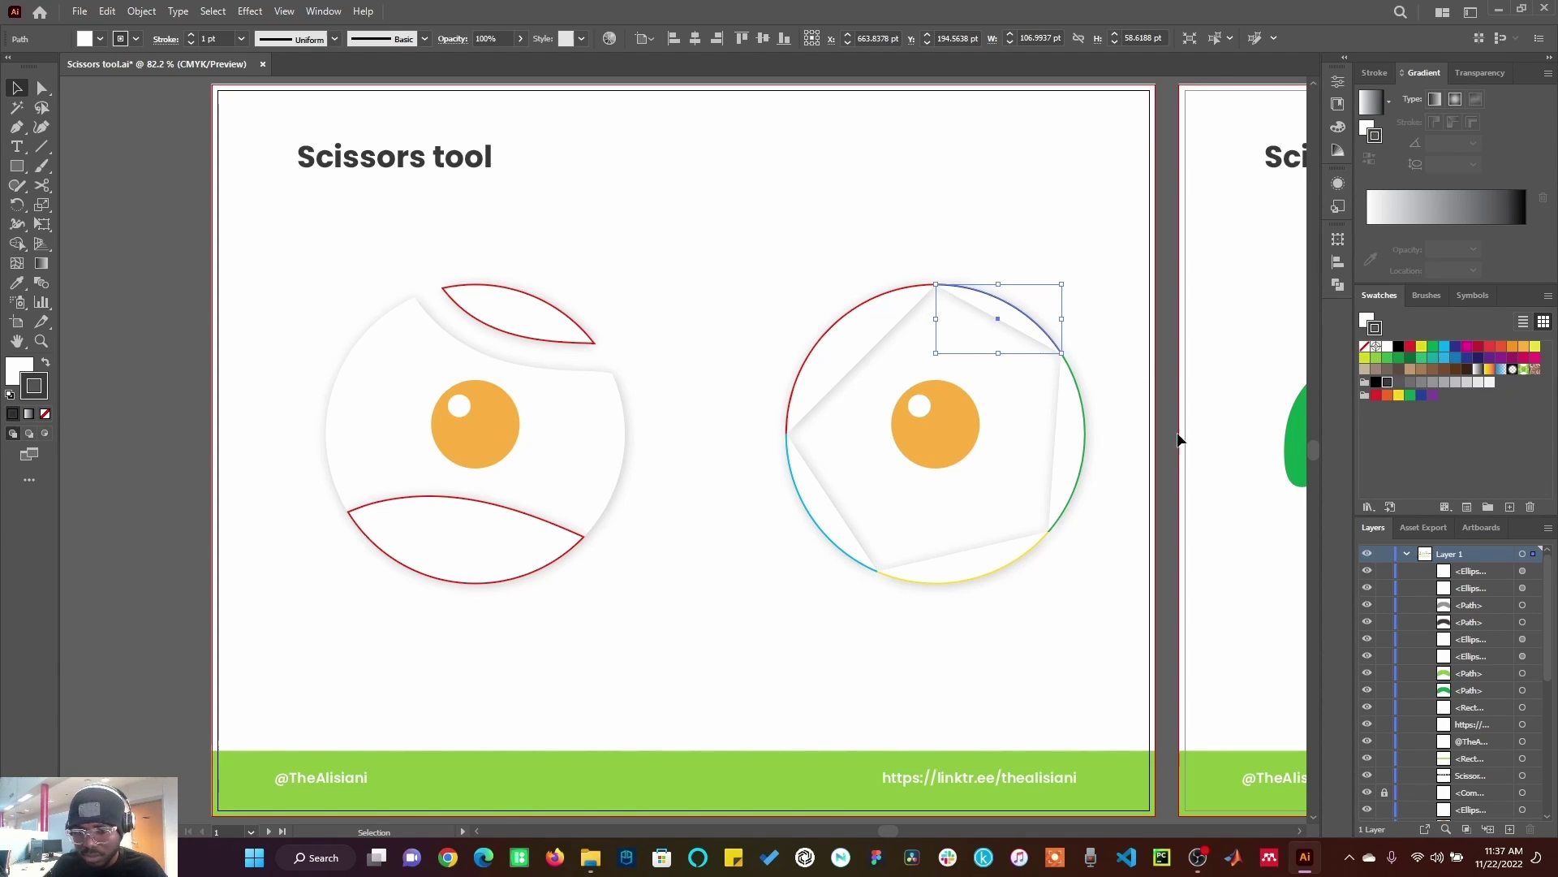
left_click(1151, 448)
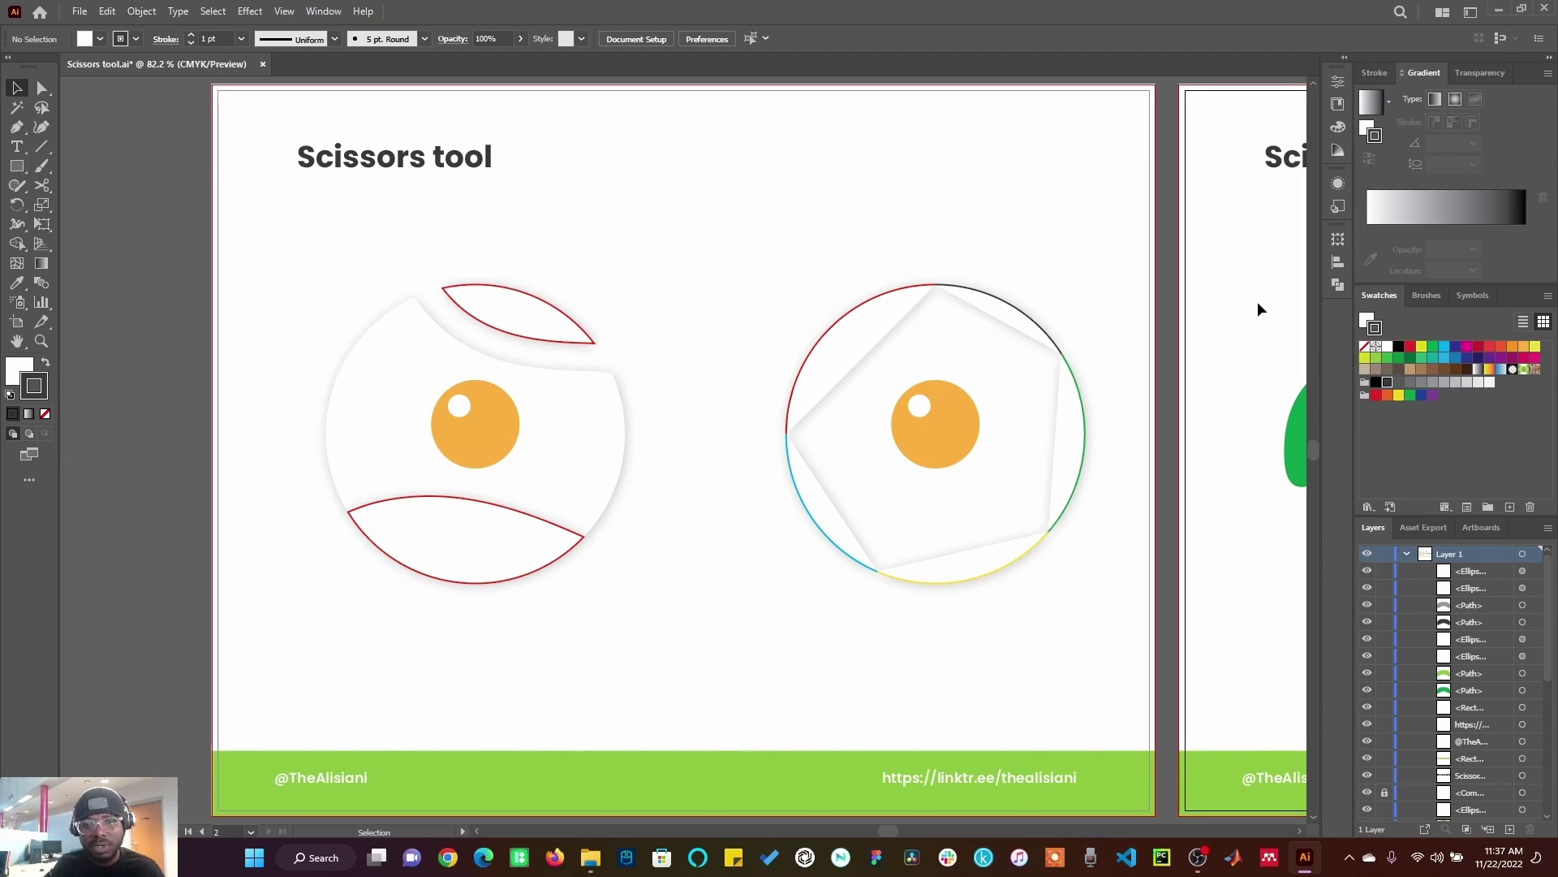
key("shift+Page_Down")
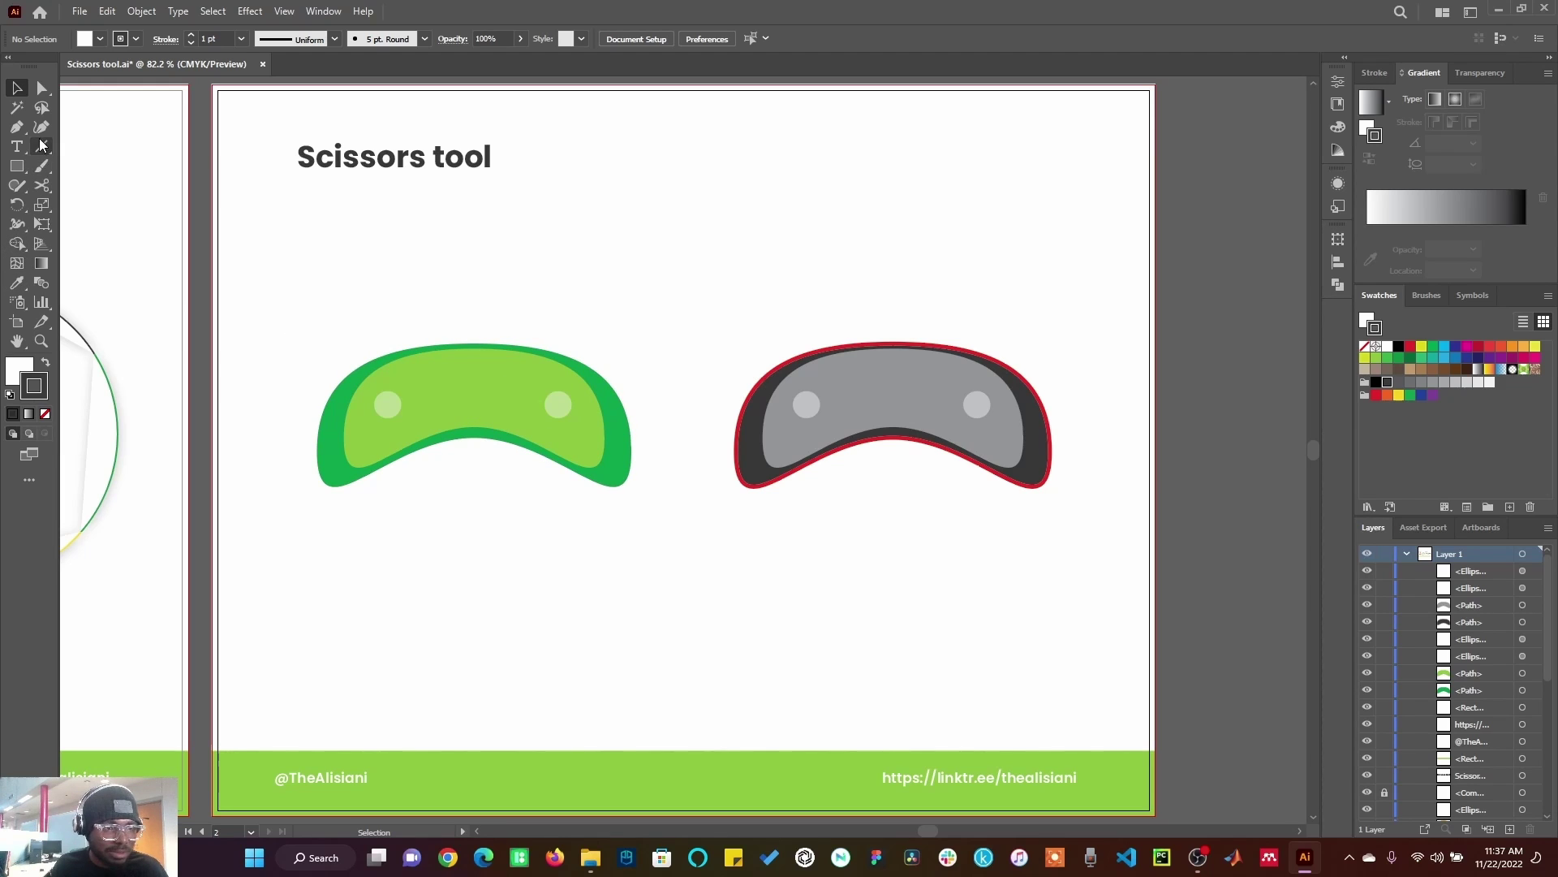
Cut the green goggle's outer path at its top and bottom middle points
key("c")
left_click(472, 439)
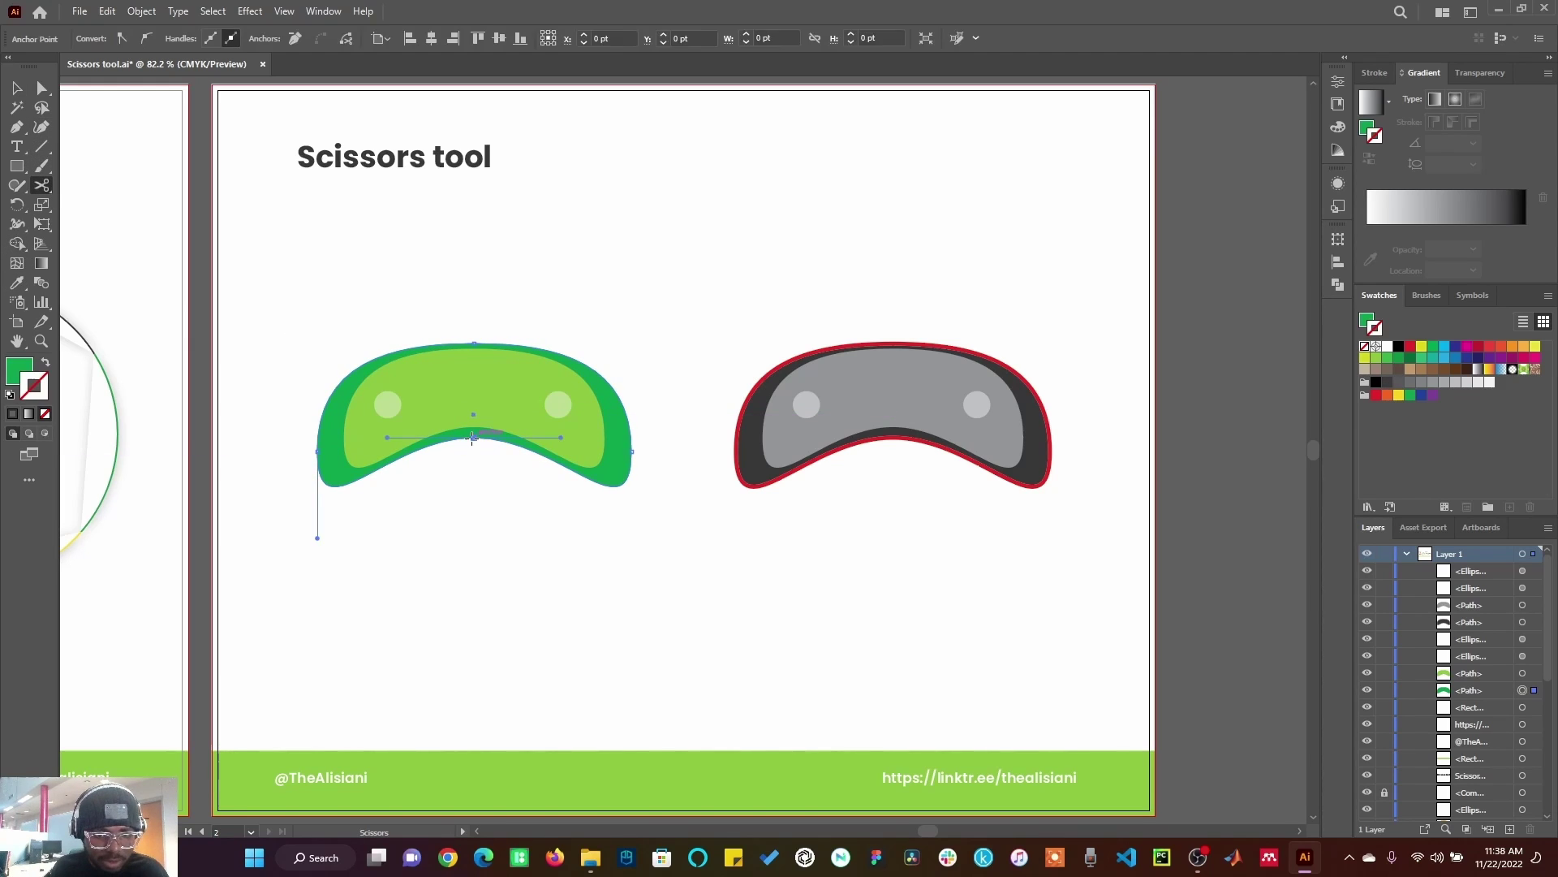
left_click(473, 343)
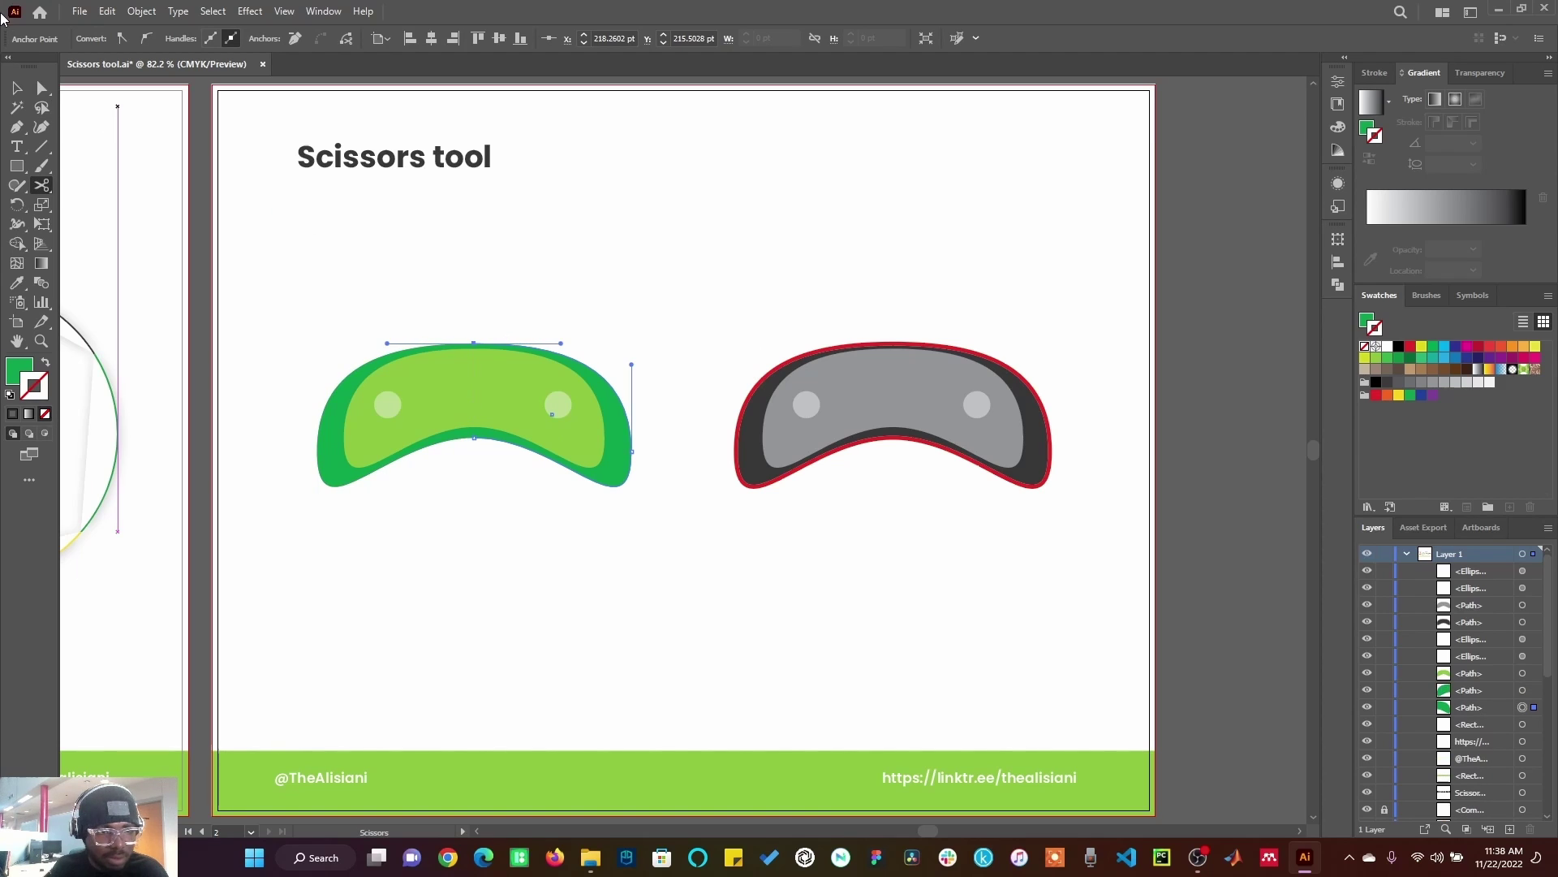
key("v")
left_click(508, 584)
left_click_drag(613, 487, 718, 491)
key("ctrl+z")
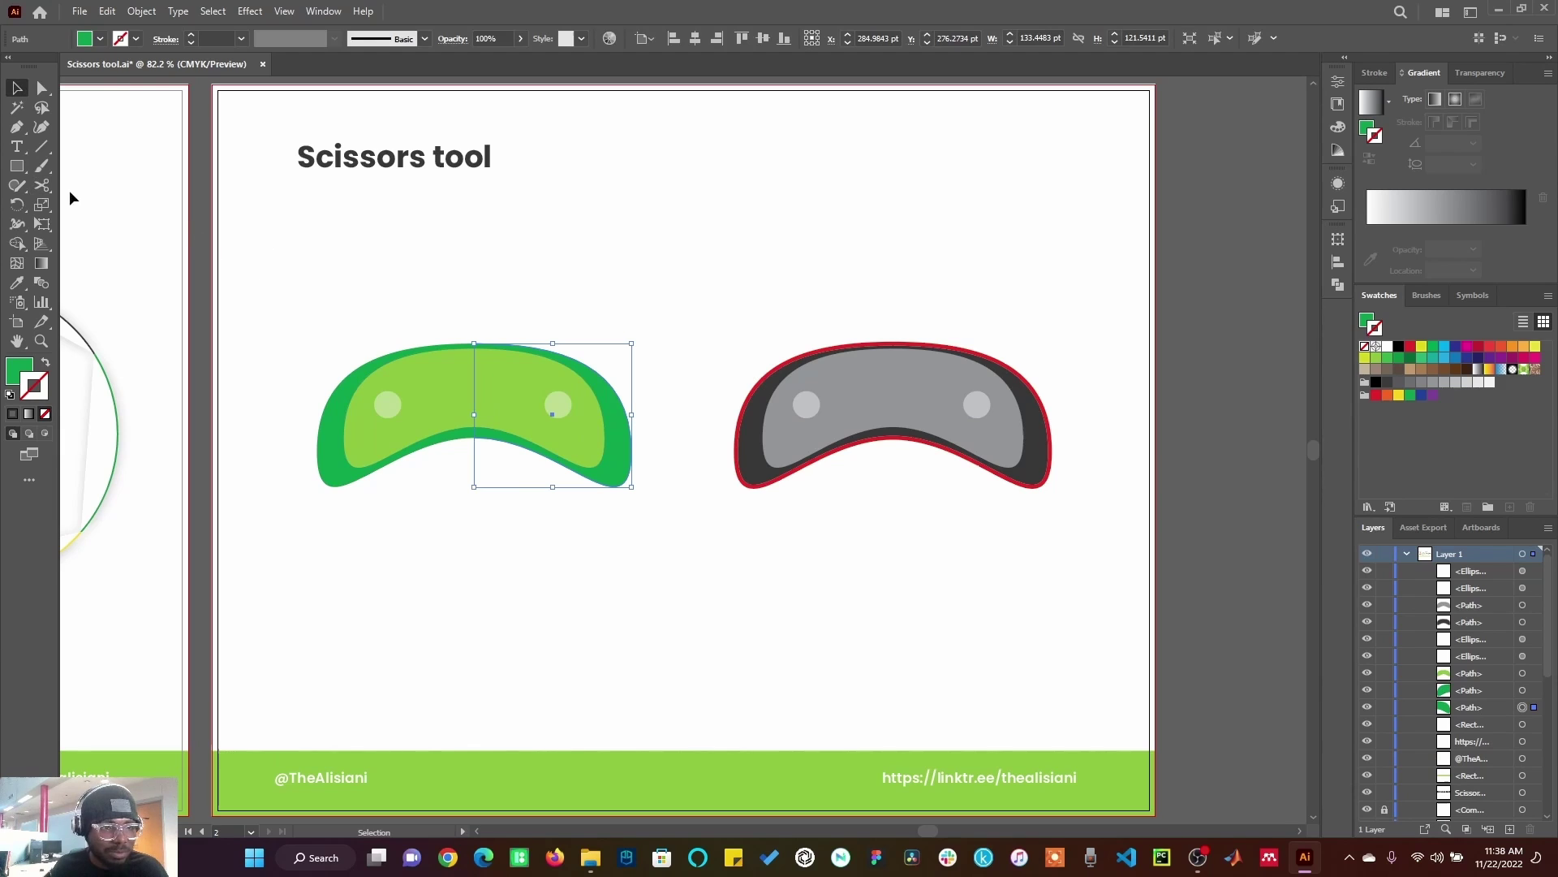
Cut the inner light-green path at top and bottom, then shift the right half rightward
left_click(42, 186)
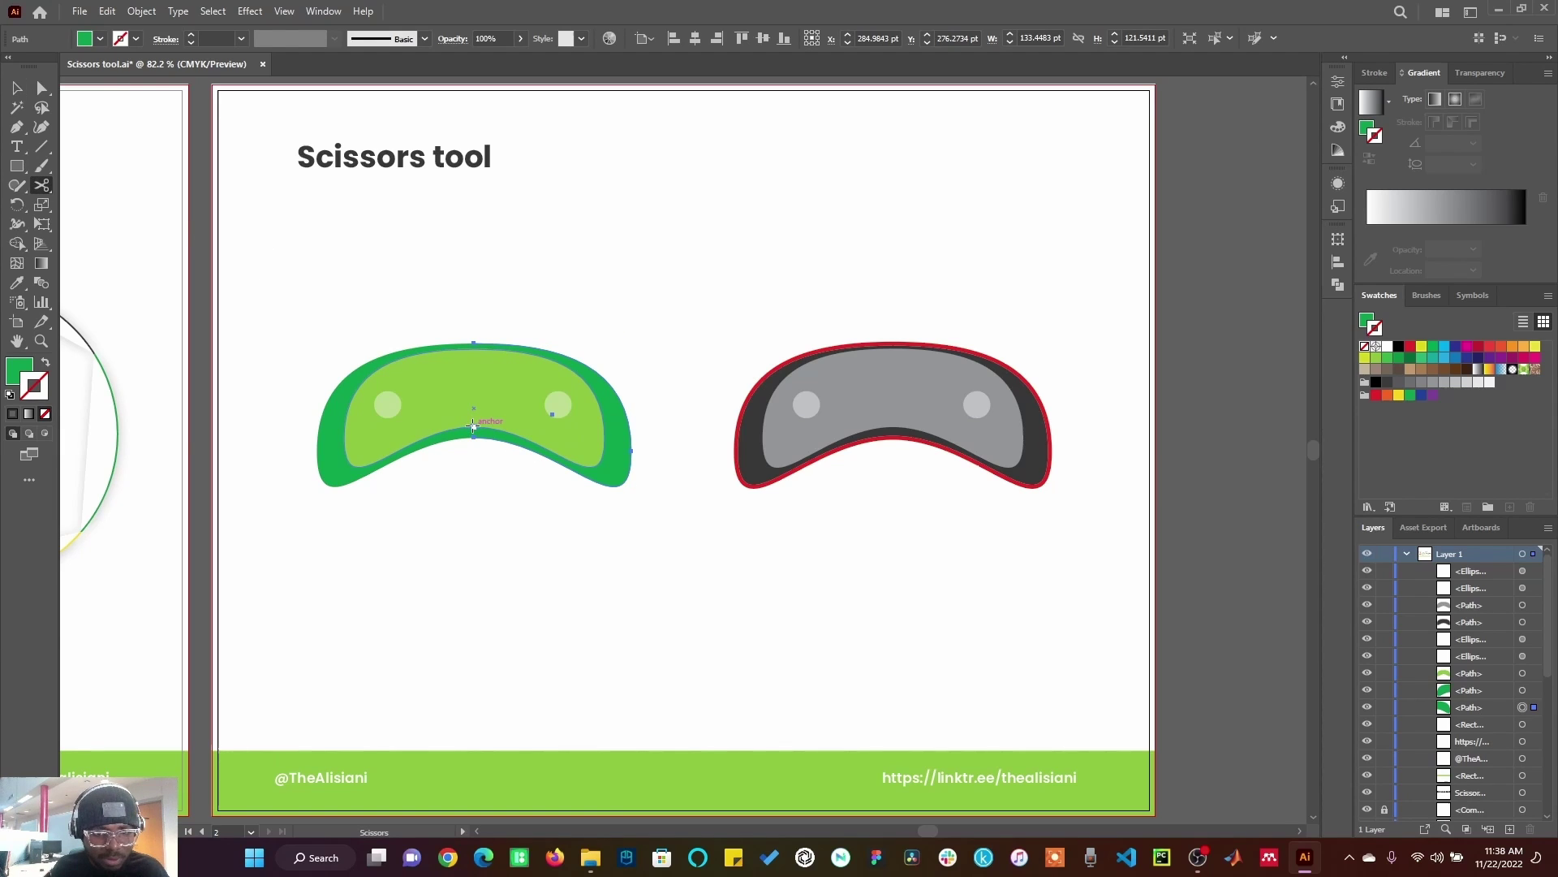
left_click(473, 425)
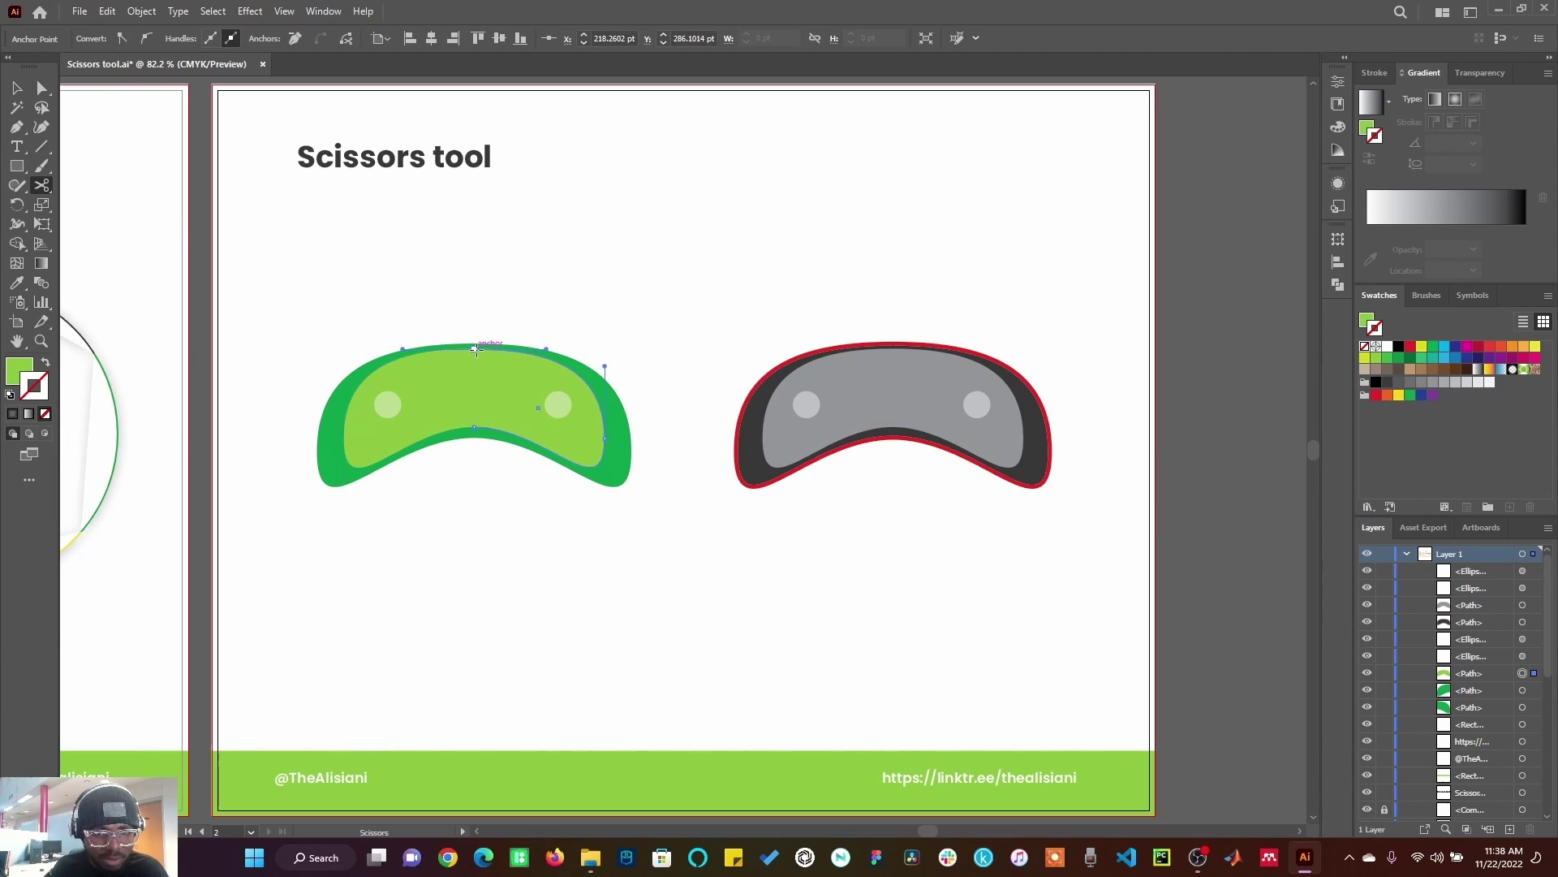
left_click(476, 349)
key("v")
left_click(587, 315)
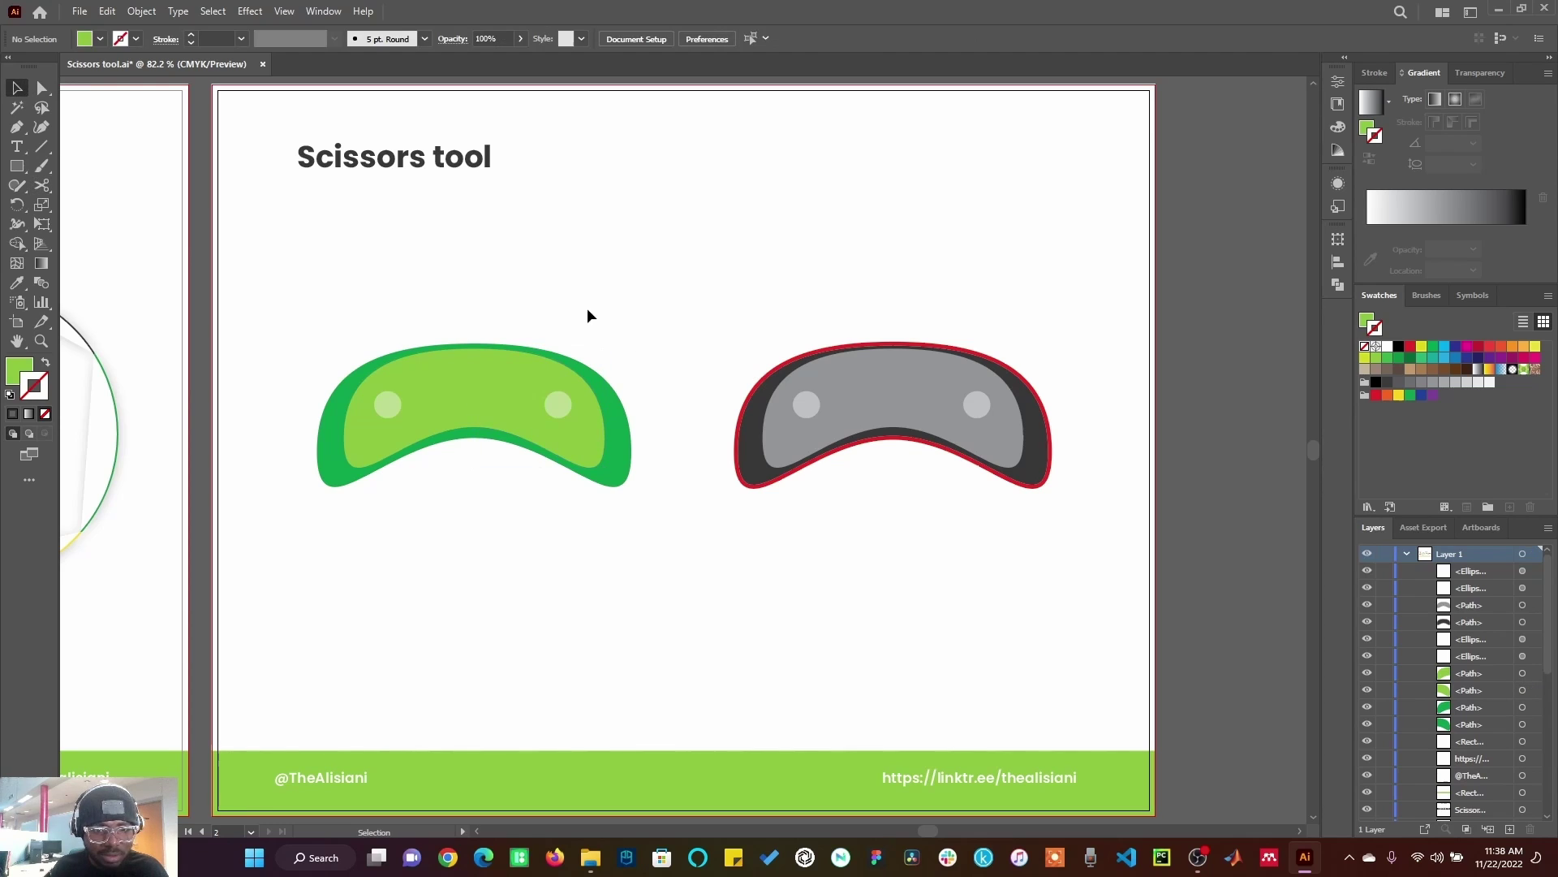
left_click_drag(587, 313, 680, 470)
left_click_drag(515, 414, 547, 422)
left_click(551, 526)
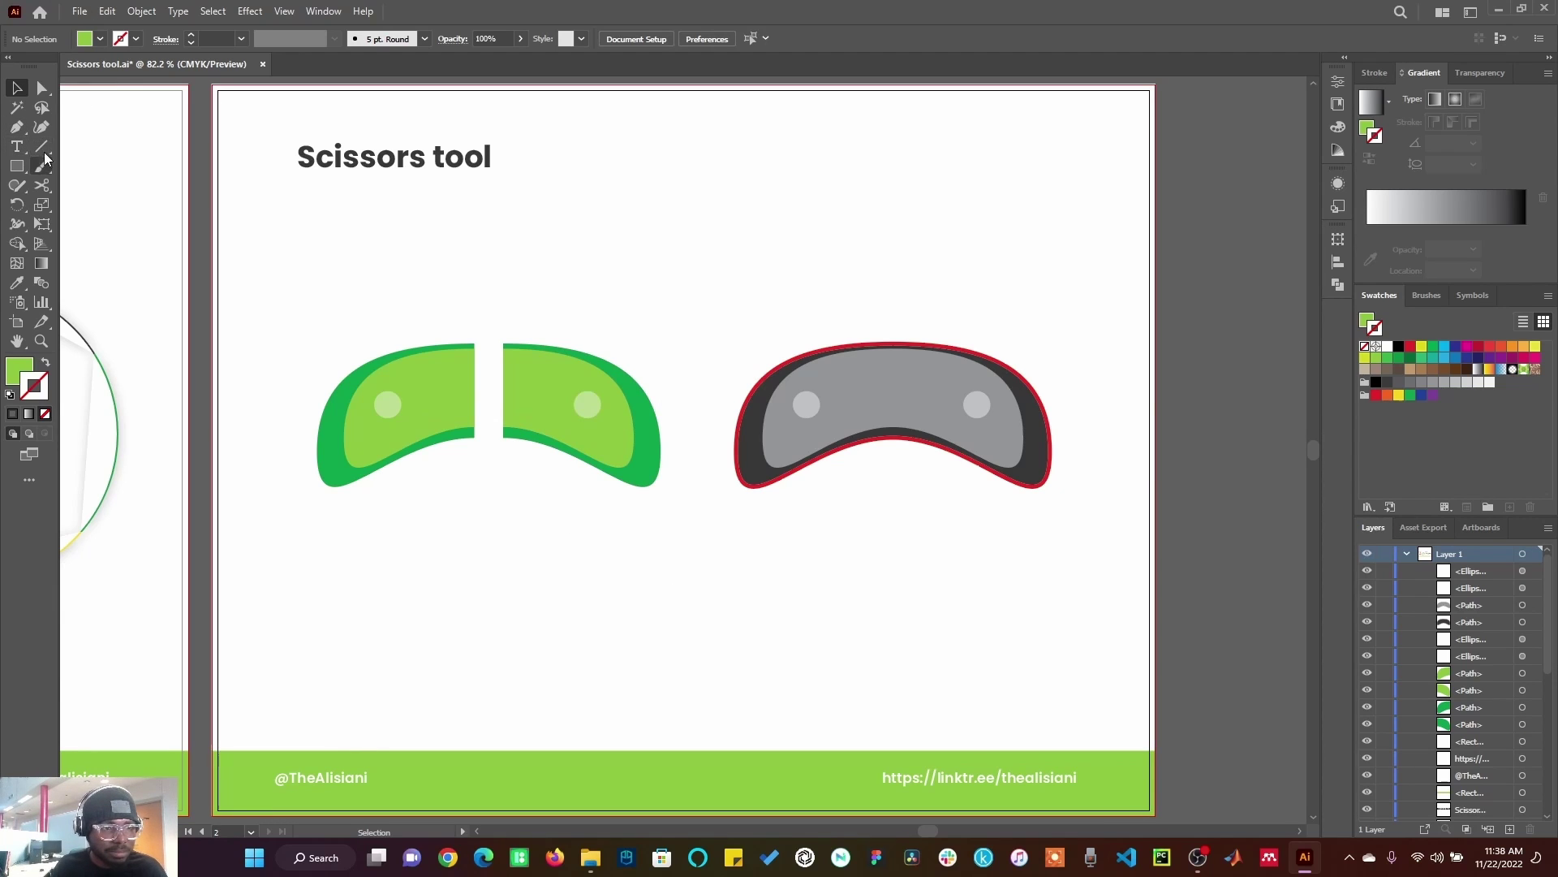
Cut the grey goggle's outer and inner paths at their top and bottom middle points
left_click(42, 185)
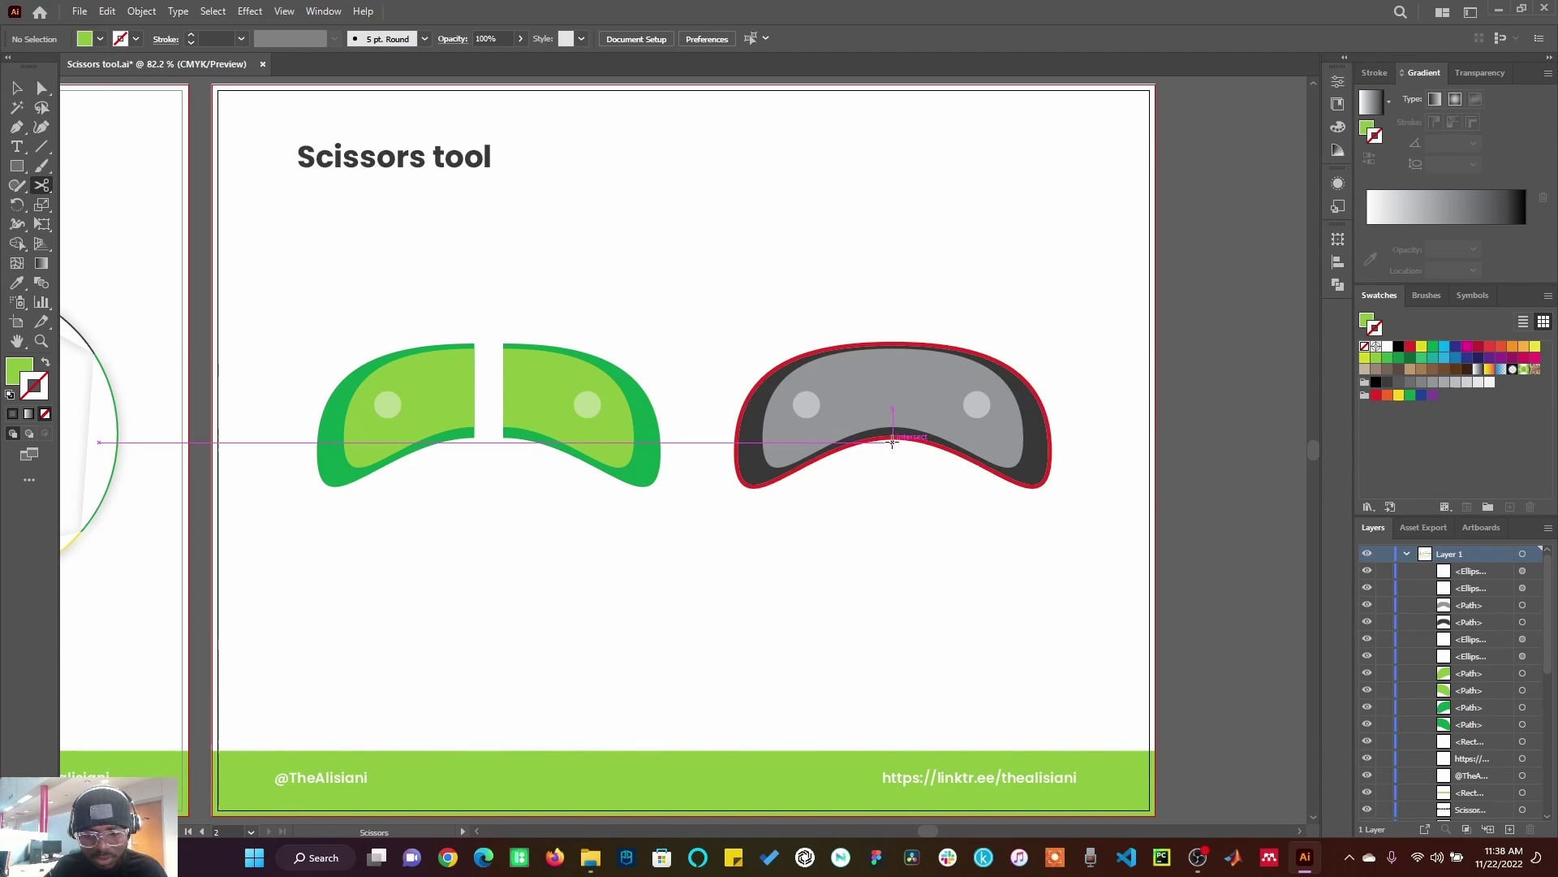
left_click(893, 438)
left_click(893, 344)
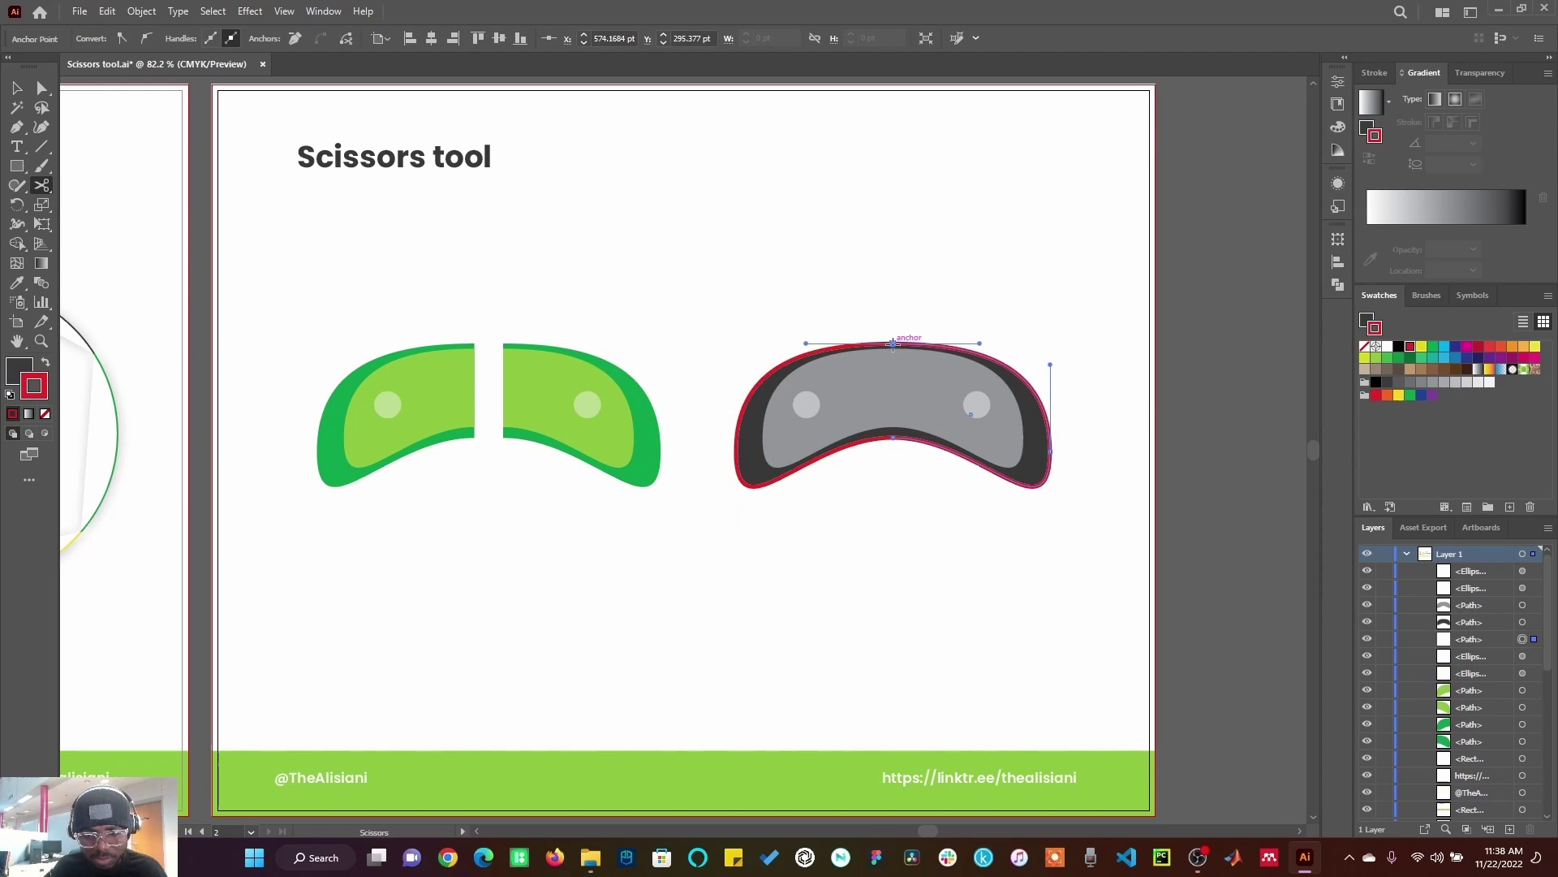
left_click(892, 425)
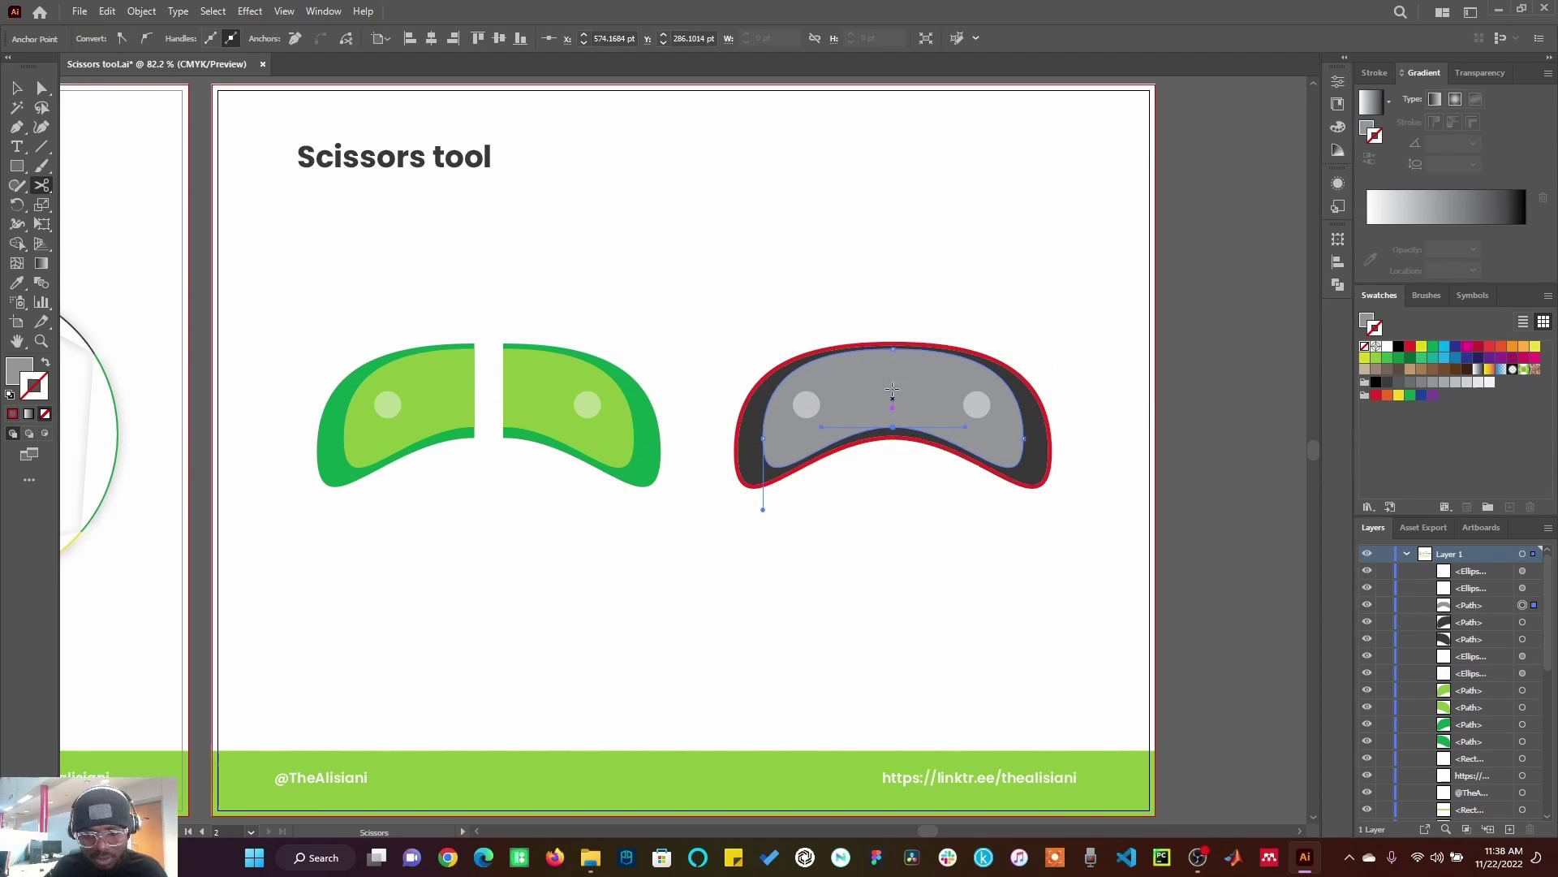
left_click(893, 350)
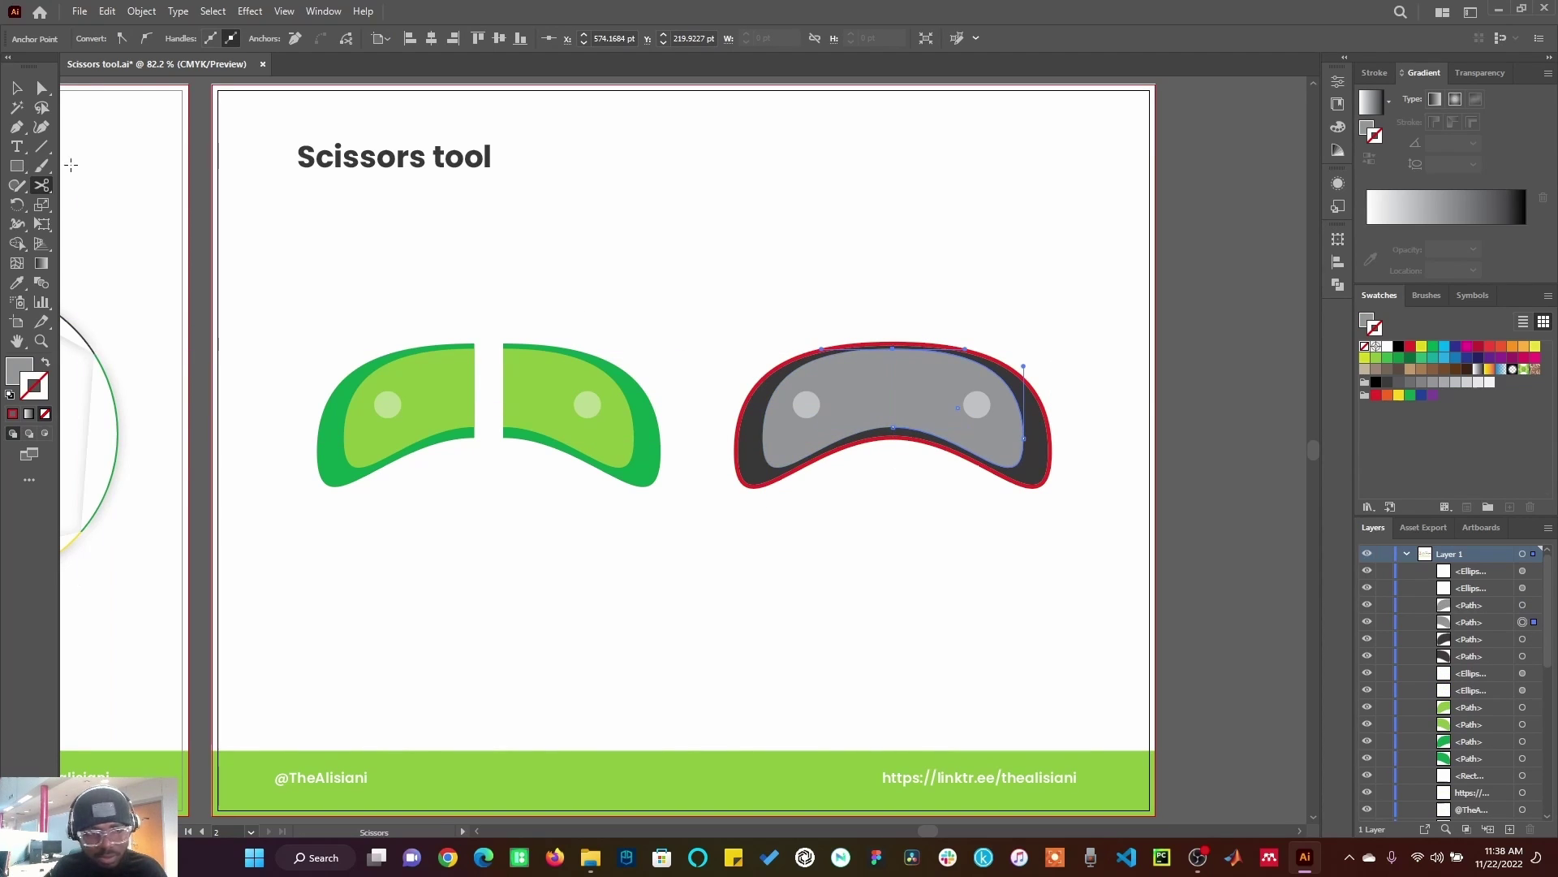
Select the grey goggle's right half and move it rightward to open a gap
key("v")
left_click_drag(932, 304, 1096, 574)
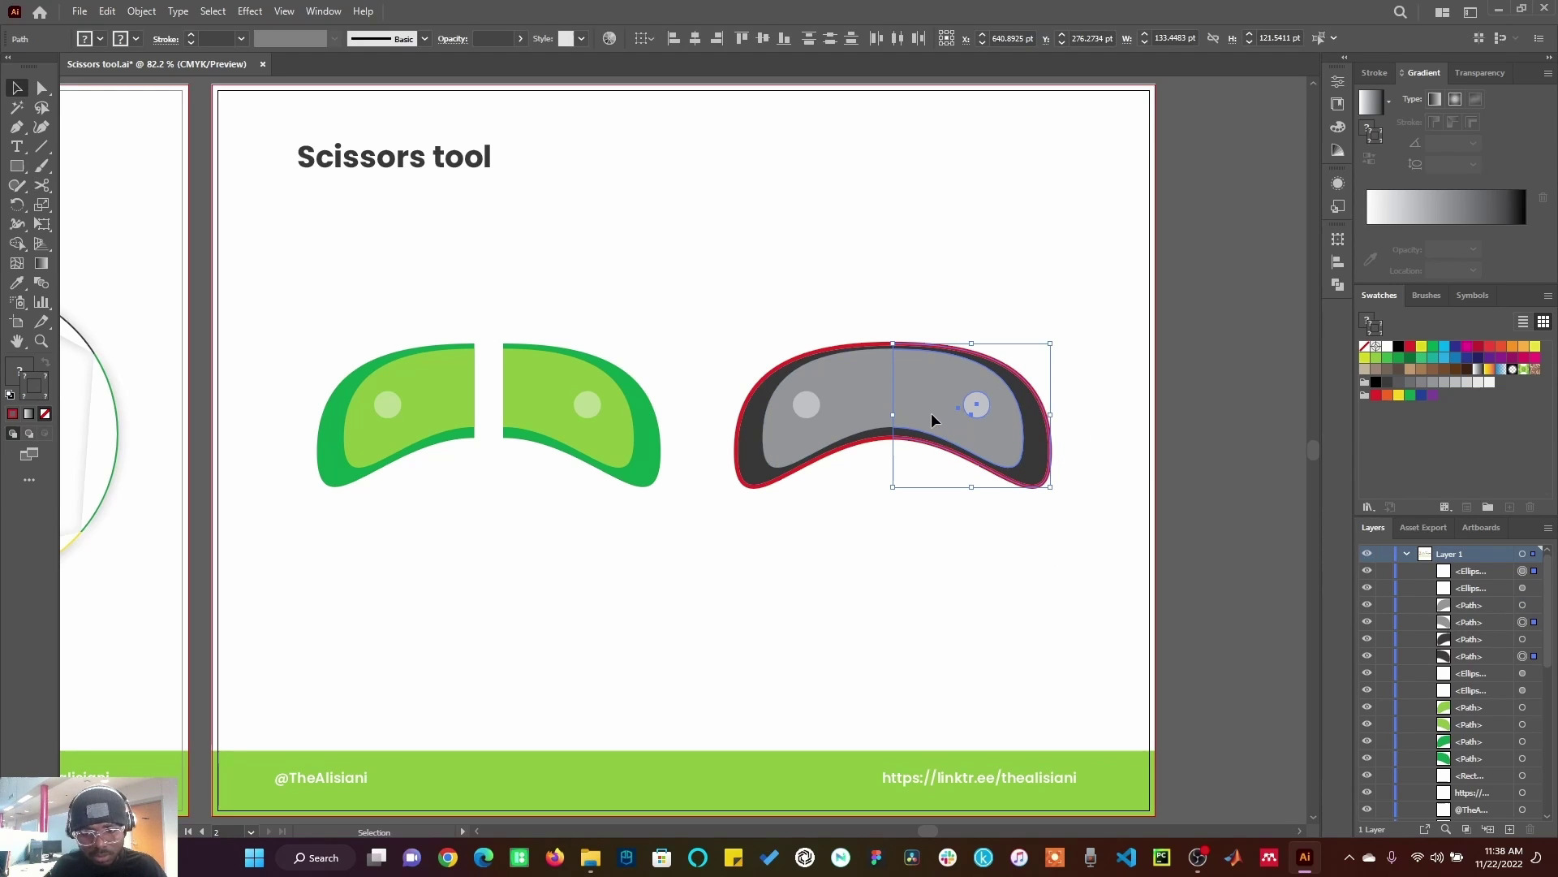
left_click_drag(932, 412, 951, 414)
left_click(951, 519)
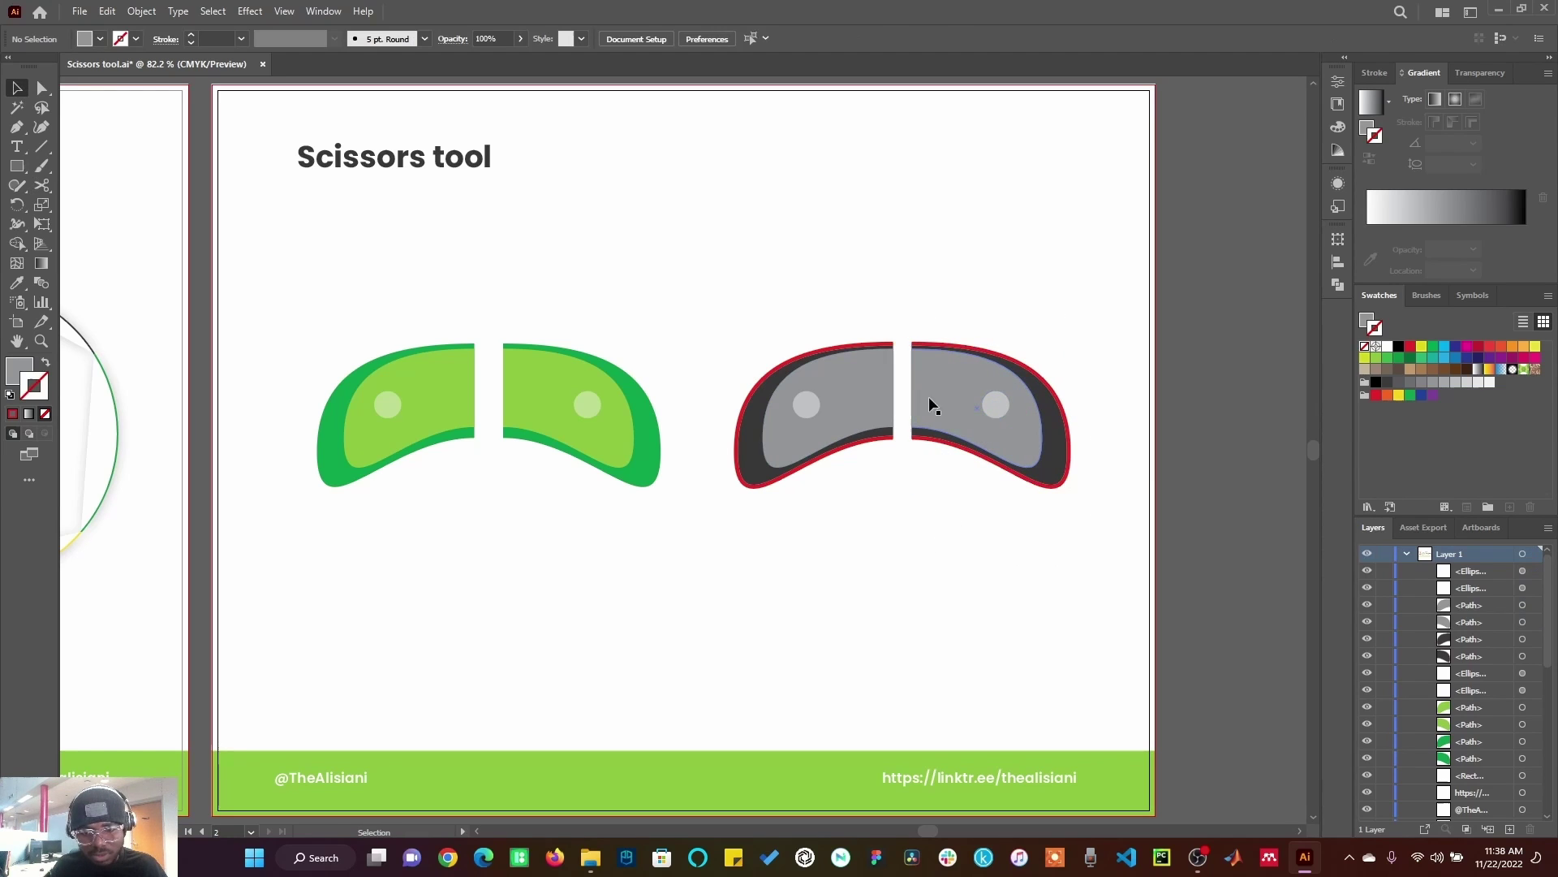